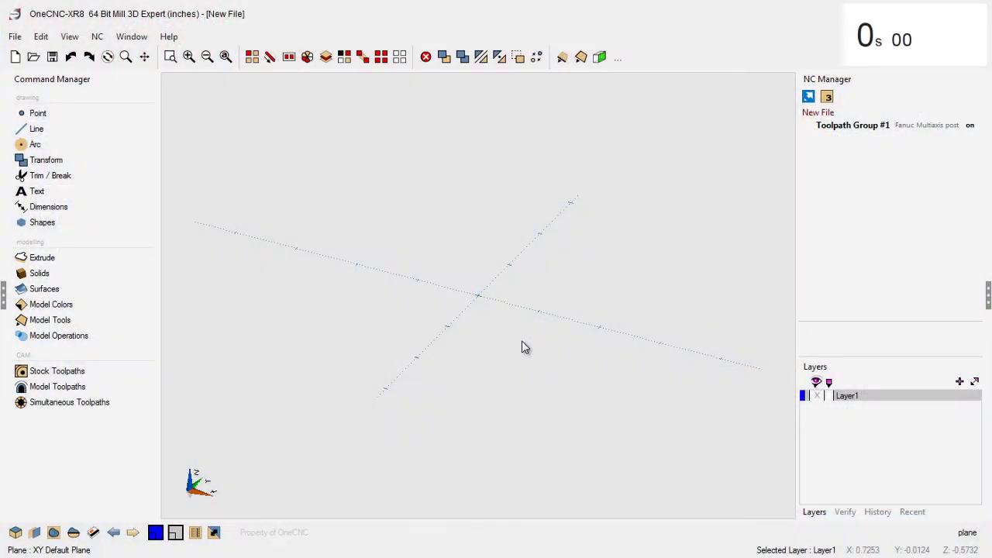
# Import 4 Axis.SLDPRT as a SolidWorks file, reading surfaces and solids, and view it from the top
pyautogui.click(34, 57)
pyautogui.click(355, 401)
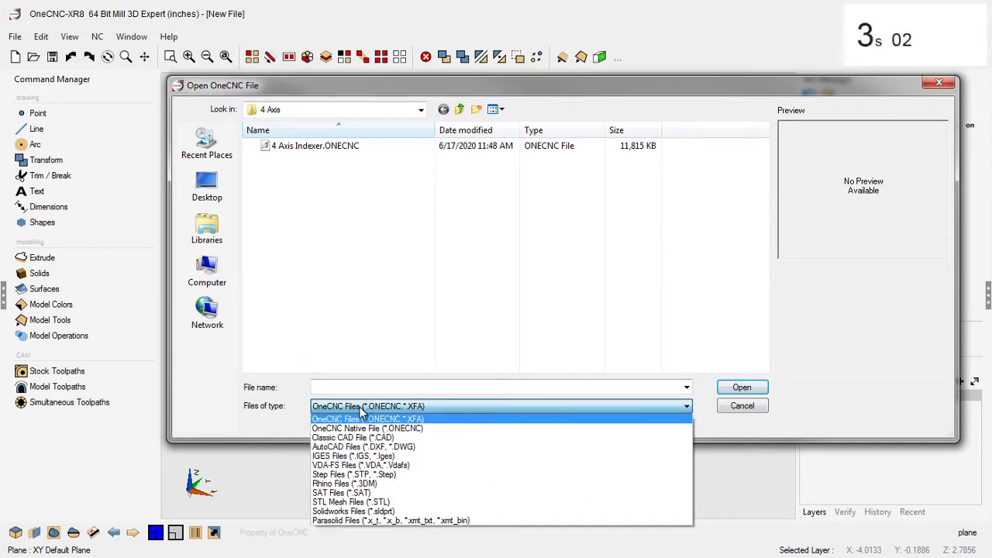
pyautogui.click(361, 511)
pyautogui.doubleClick(313, 147)
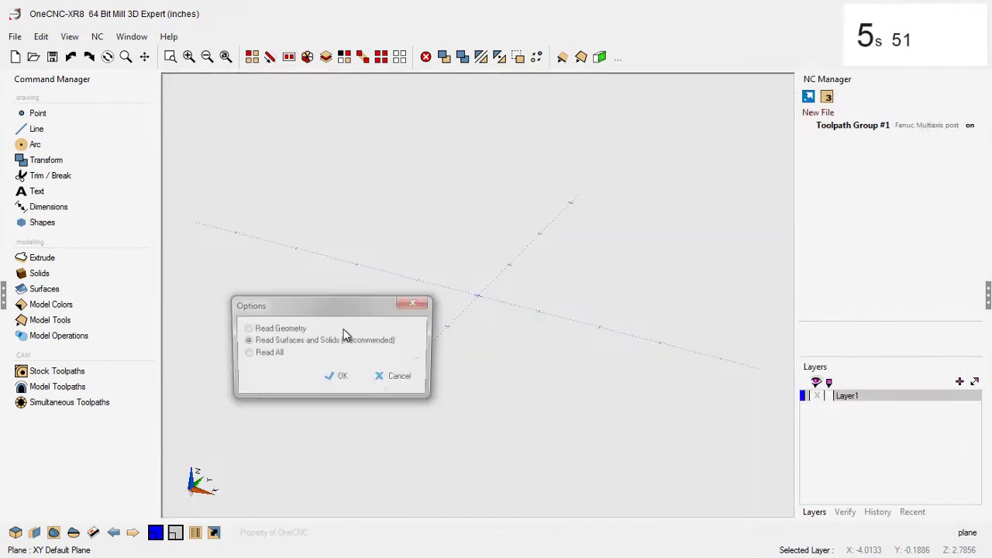
pyautogui.click(338, 376)
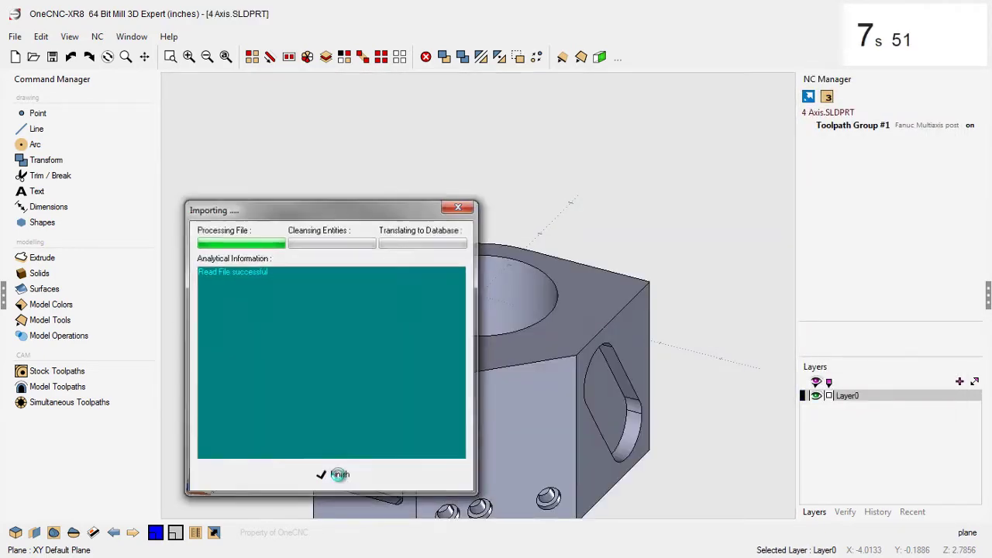
pyautogui.click(339, 473)
pyautogui.rightClick(525, 436)
pyautogui.click(524, 435)
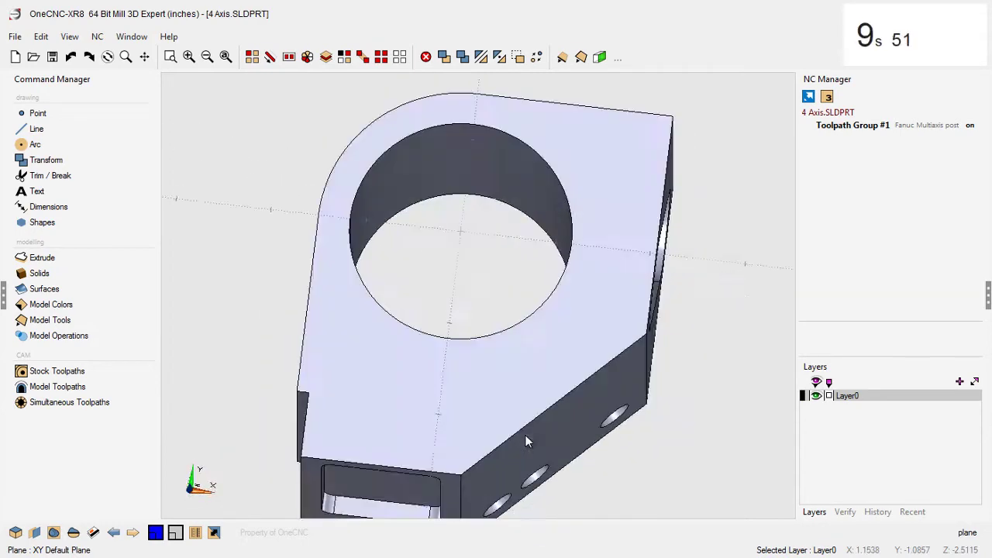
# Rotate the part 90° about the X plane around the origin
pyautogui.click(499, 58)
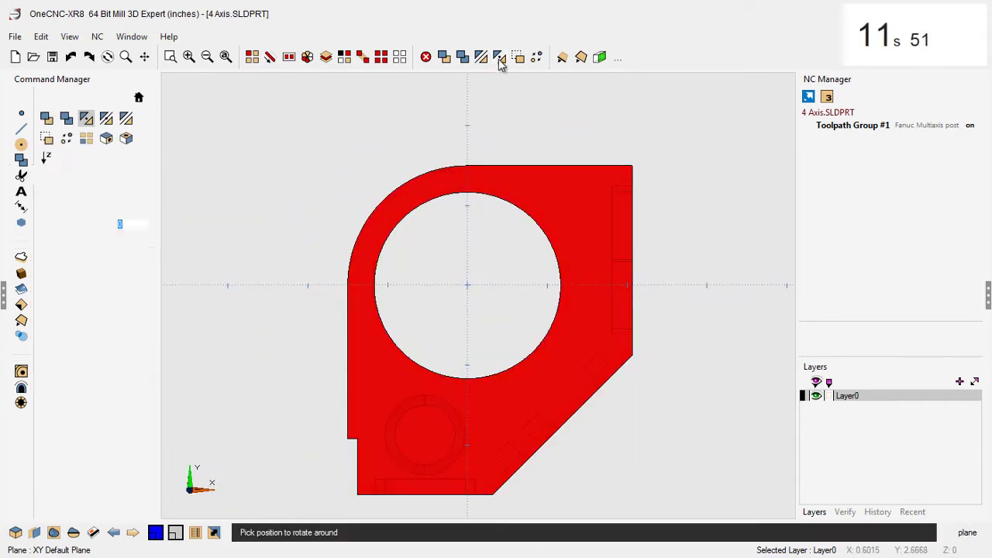
pyautogui.click(88, 273)
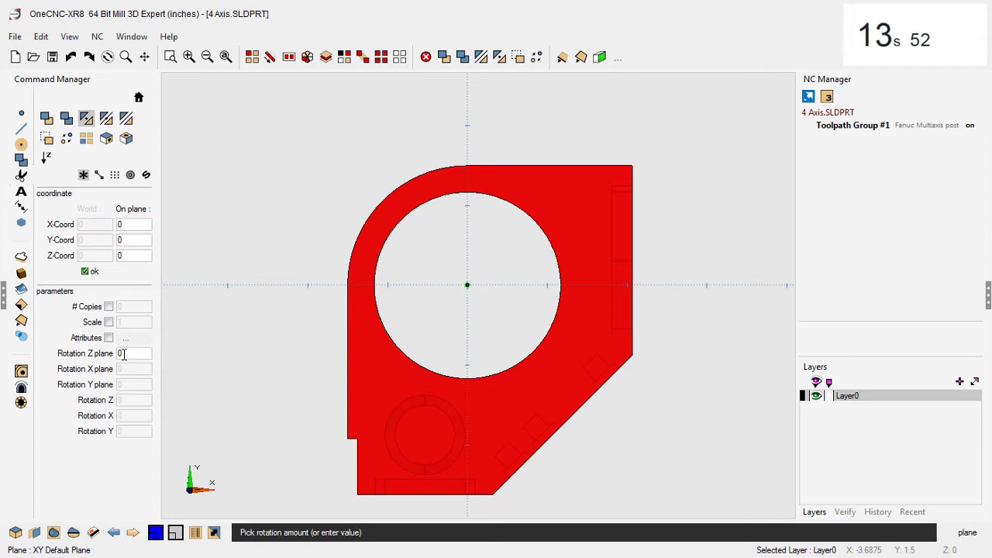
pyautogui.click(124, 369)
pyautogui.write('90')
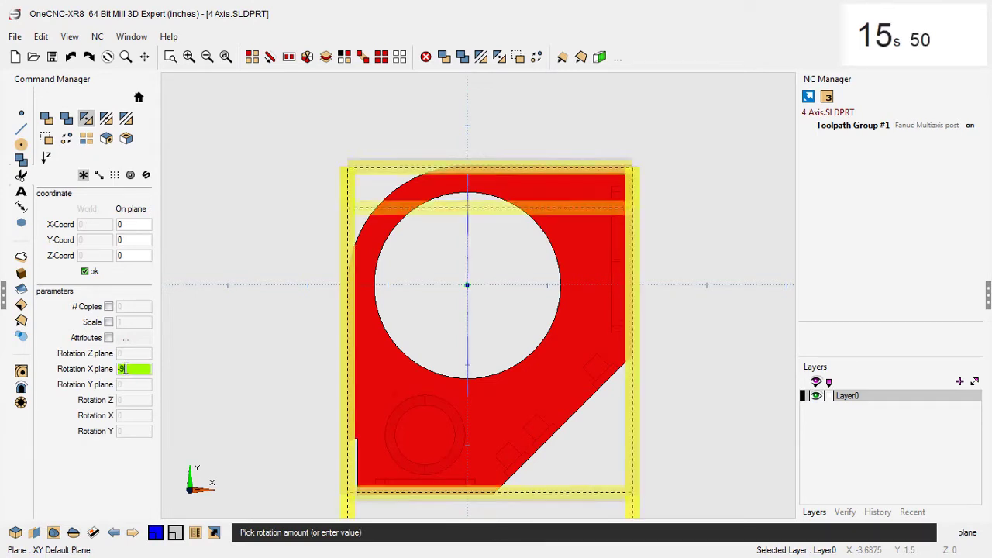
pyautogui.click(88, 271)
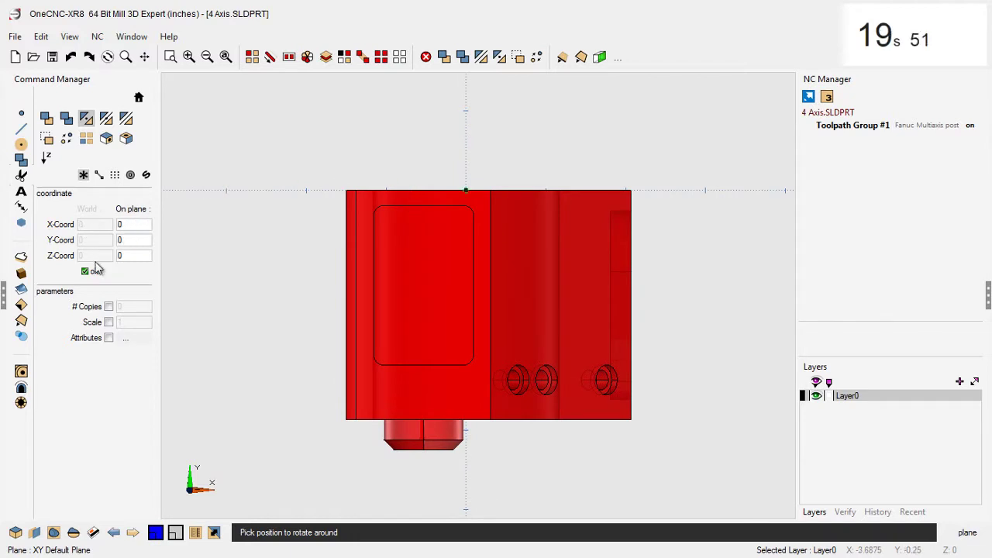
# Rotate the part -90° about the Z plane around the origin and view it isometrically
pyautogui.click(88, 273)
pyautogui.click(133, 355)
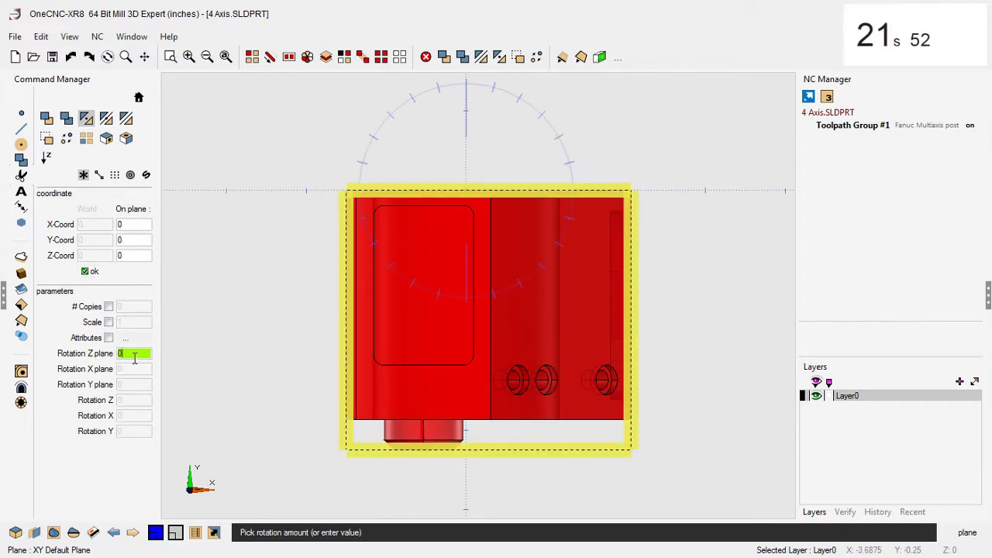
pyautogui.write('-90')
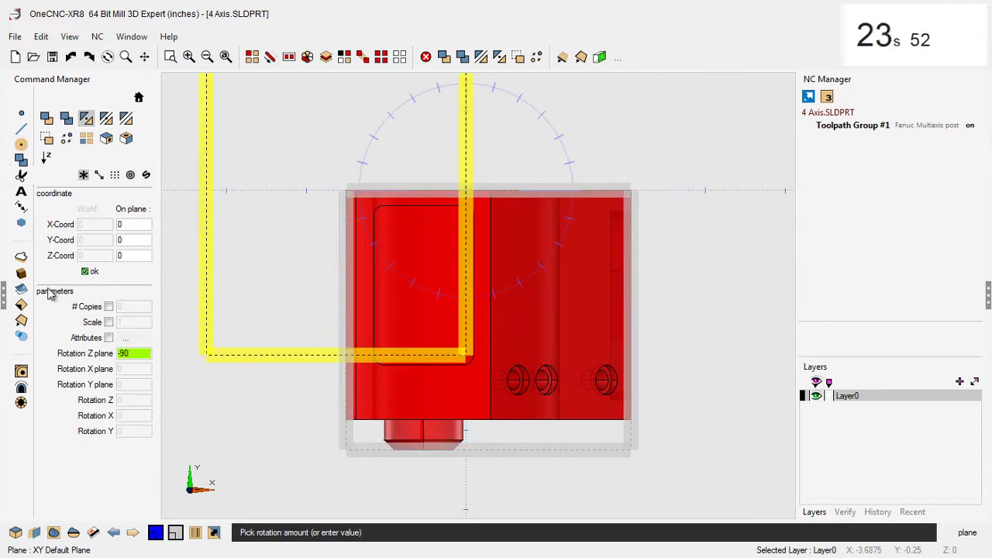
pyautogui.click(86, 273)
pyautogui.click(250, 380)
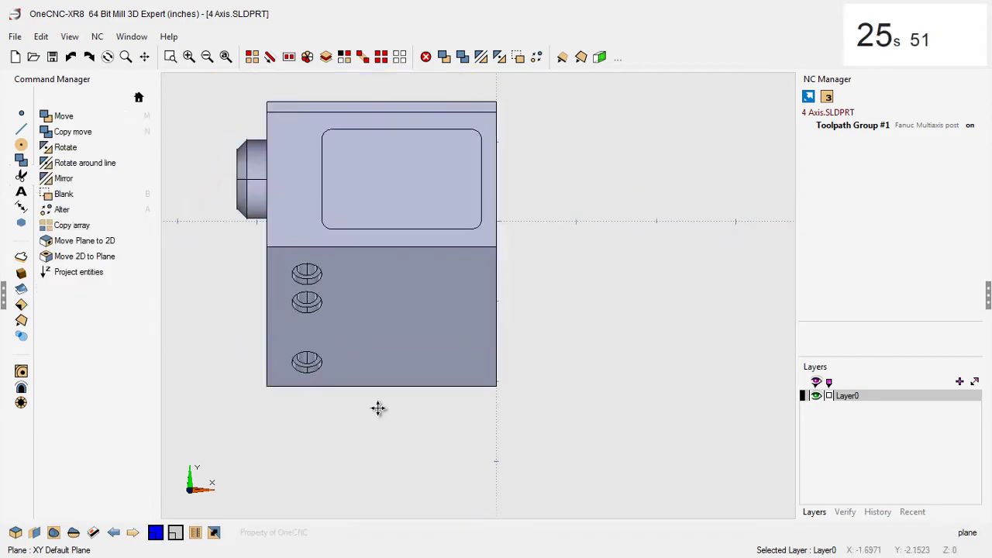
pyautogui.moveTo(377, 409); pyautogui.dragTo(300, 491, button='middle')
# Pick the part's long top edge and its circular edge with the edge tool
pyautogui.scroll(3, 421, 290)
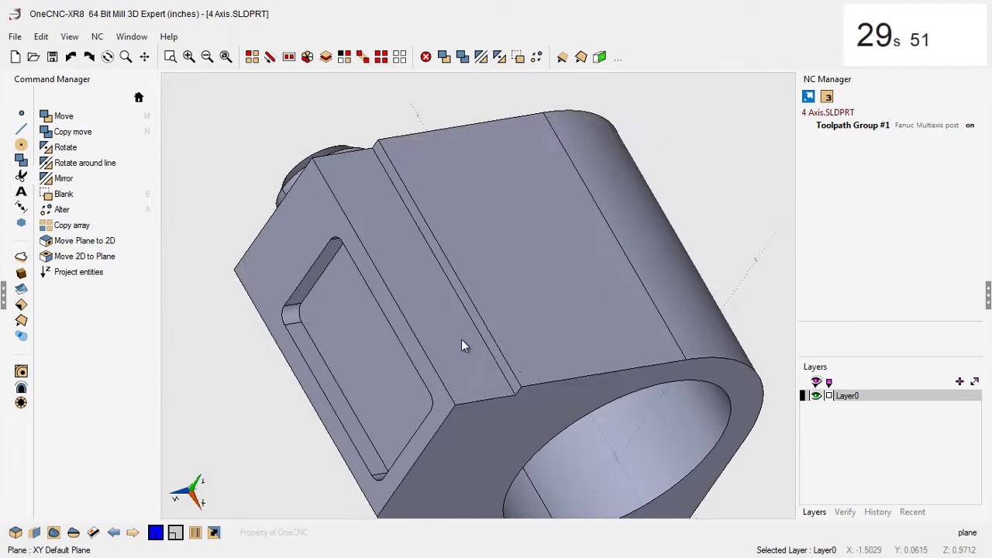
pyautogui.click(562, 57)
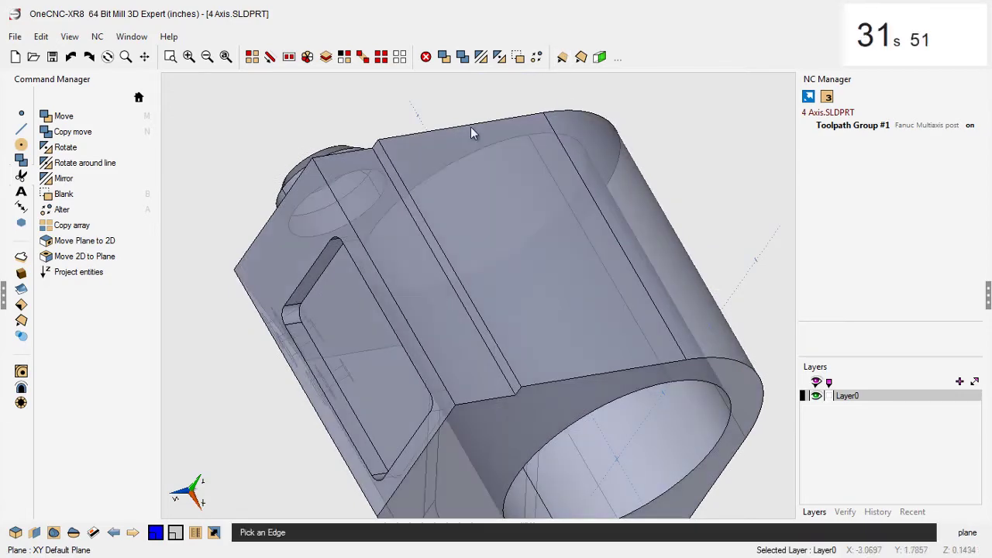
pyautogui.click(433, 247)
pyautogui.click(495, 235)
pyautogui.moveTo(454, 326); pyautogui.dragTo(618, 183, button='middle')
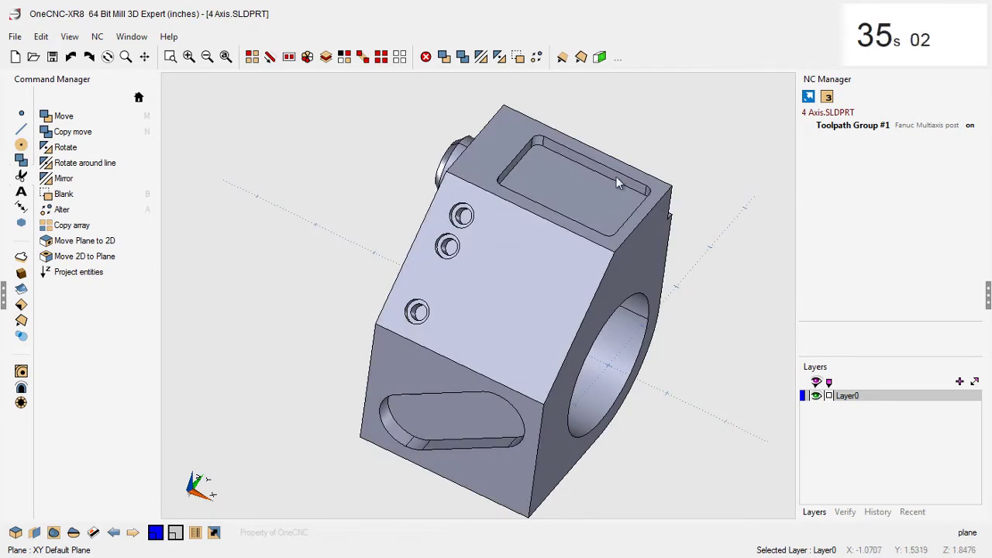
# Extract the top, front and lower faces of the solid as surfaces
pyautogui.click(581, 58)
pyautogui.click(497, 145)
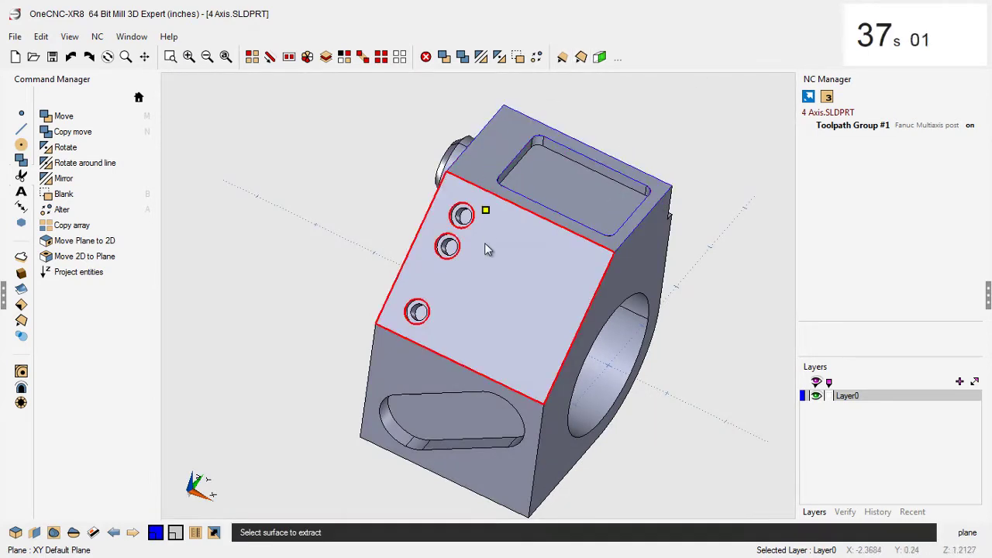
pyautogui.click(451, 343)
pyautogui.rightClick(549, 336)
pyautogui.moveTo(549, 336); pyautogui.dragTo(534, 261, button='middle')
# Set the toolpath group's machining type to 4 Axis Position Machining
pyautogui.click(826, 98)
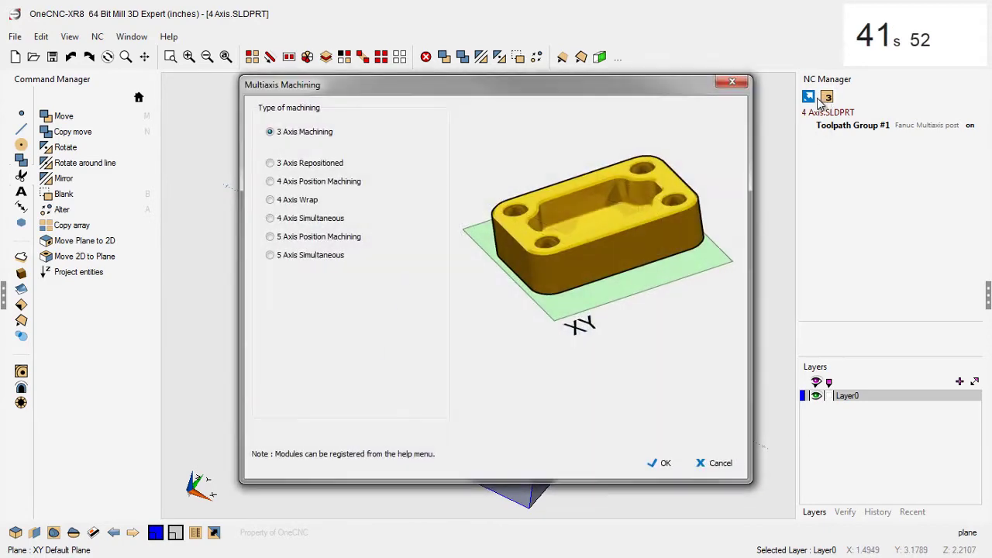
pyautogui.moveTo(555, 94); pyautogui.dragTo(403, 91)
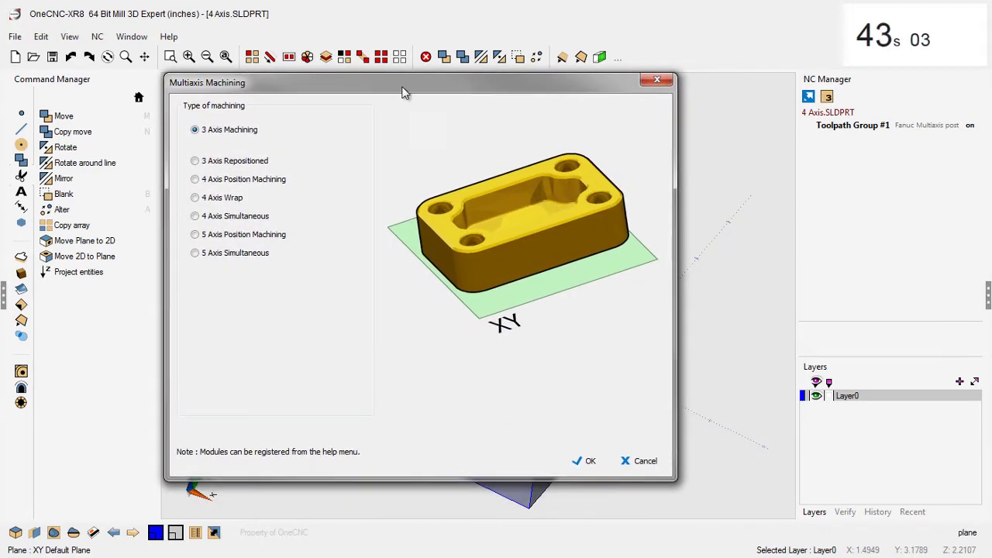
pyautogui.click(196, 179)
pyautogui.click(589, 461)
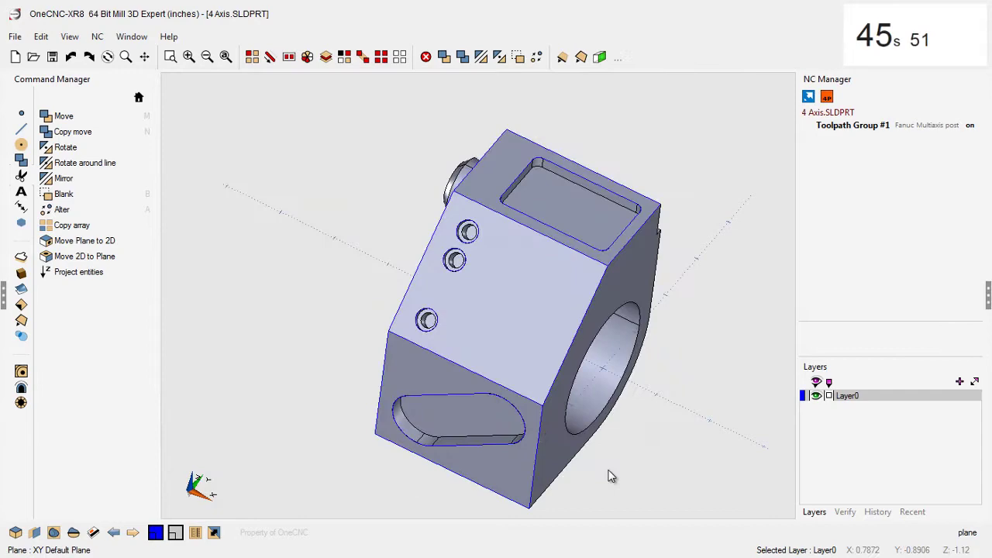
pyautogui.moveTo(609, 473); pyautogui.dragTo(541, 357, button='middle')
# Set a work plane from the part face and select the profile edge for a Mill Profile toolpath
pyautogui.click(599, 56)
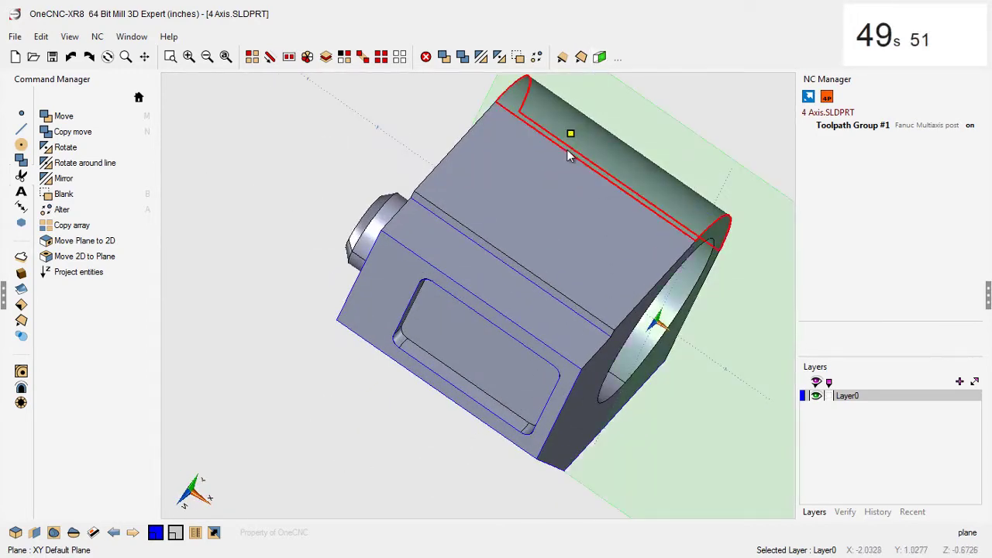
pyautogui.click(139, 97)
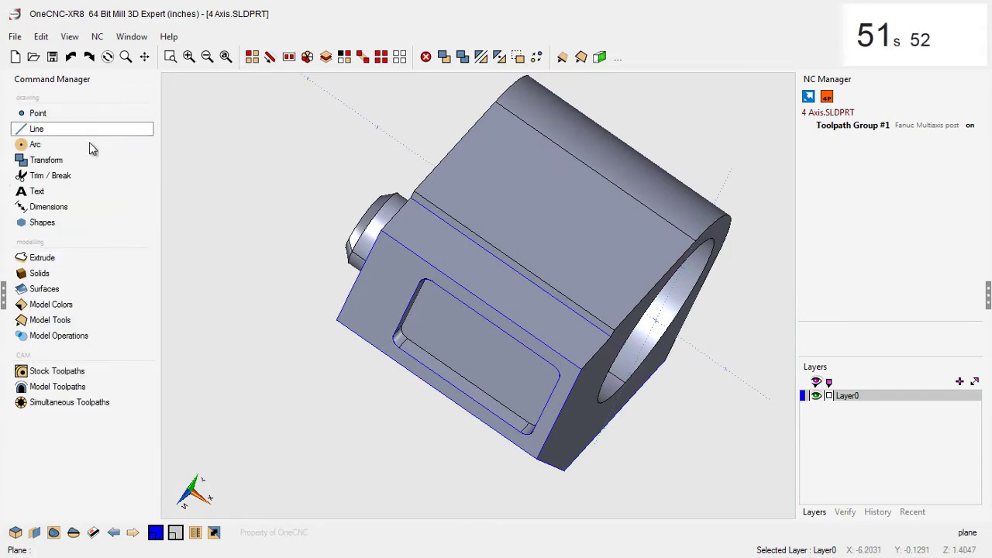
pyautogui.click(21, 371)
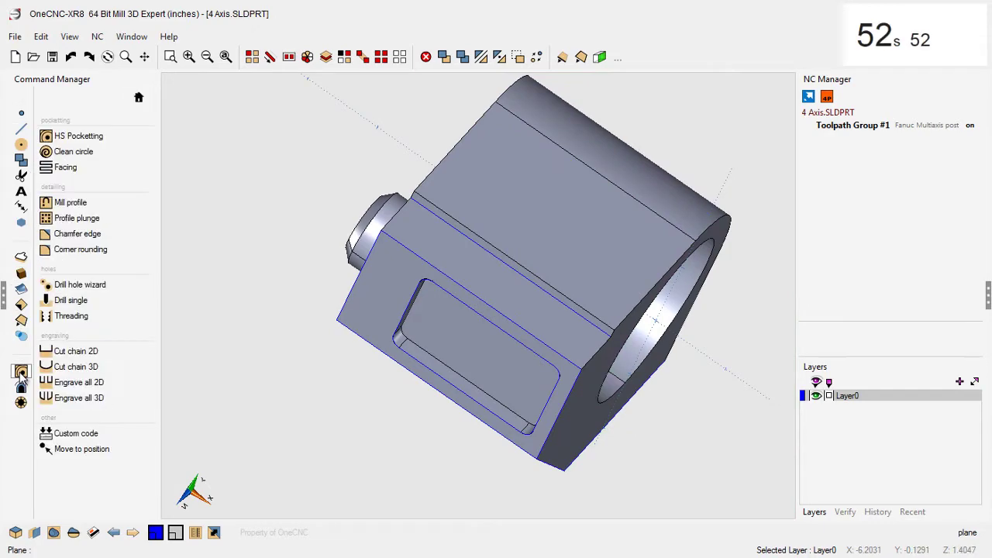
pyautogui.click(71, 203)
pyautogui.click(591, 323)
pyautogui.click(583, 327)
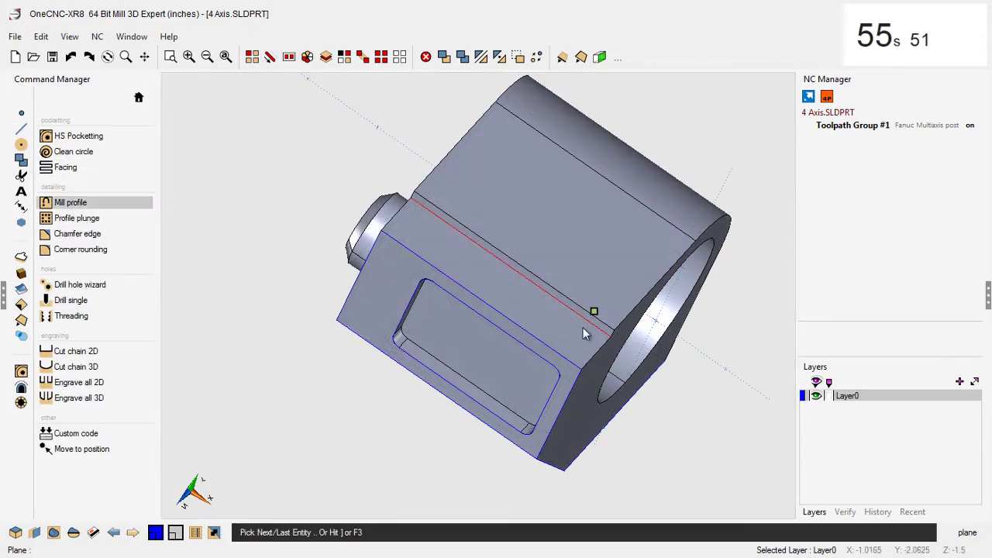
pyautogui.rightClick(583, 327)
# Choose the 0.75 INCH 3/4 HSS END MILL from the tool library for the profile
pyautogui.moveTo(400, 42); pyautogui.dragTo(262, 13)
pyautogui.click(314, 279)
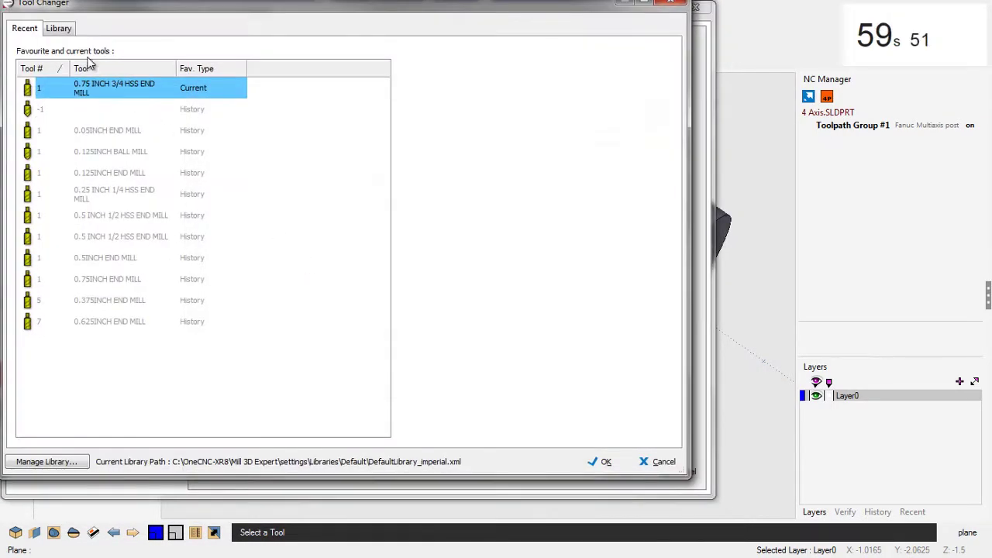
pyautogui.click(67, 30)
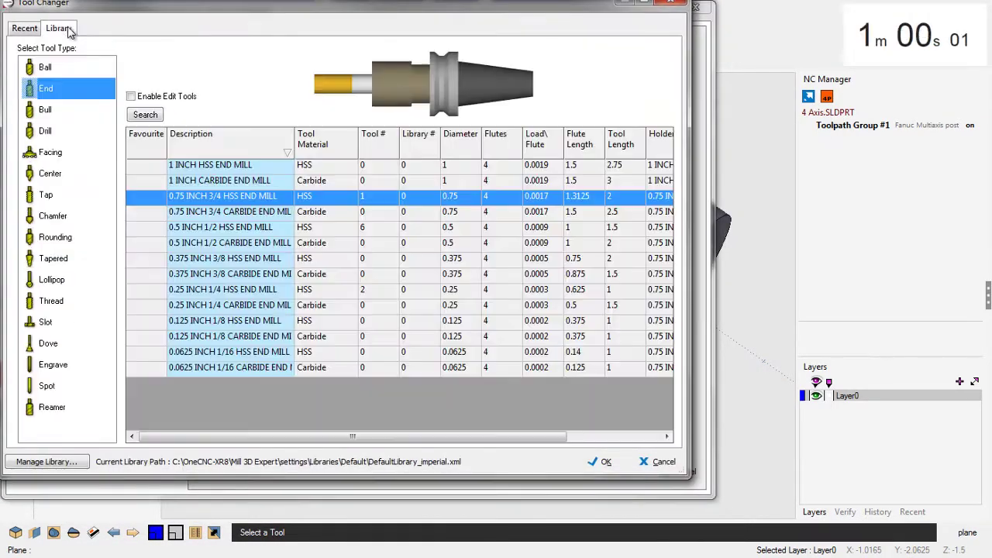
pyautogui.click(189, 197)
pyautogui.click(598, 462)
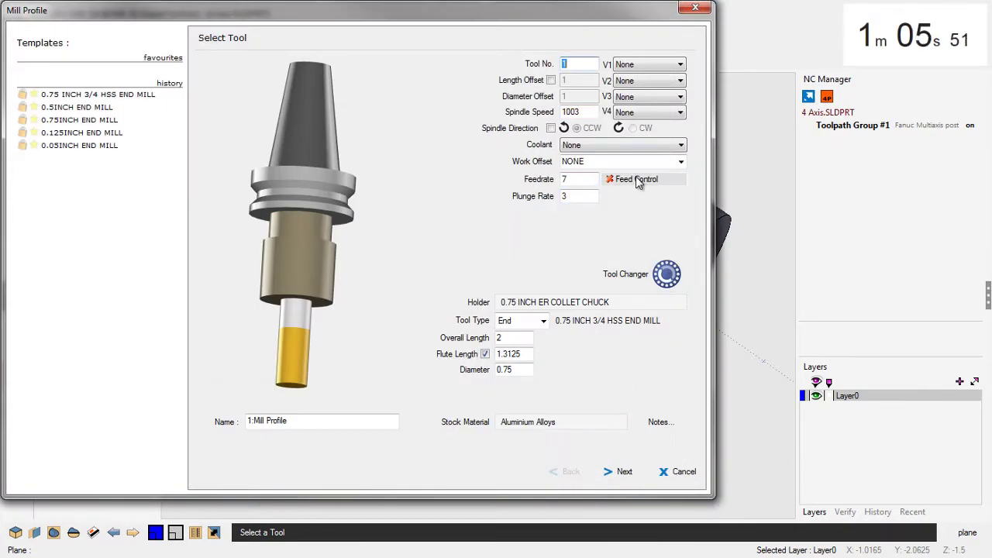
# Enable start and finish clearance and accept the entry, rough and finish settings
pyautogui.click(624, 472)
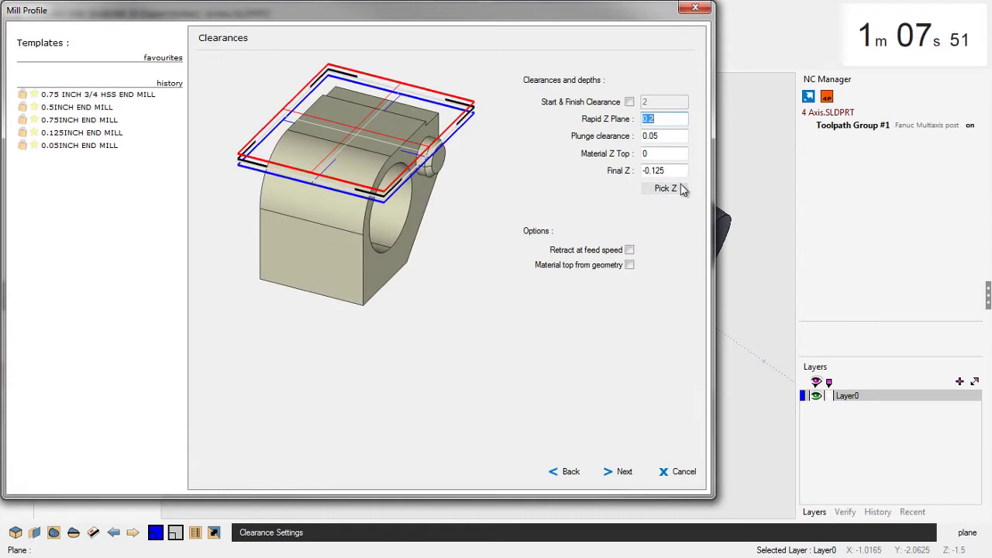
pyautogui.click(629, 102)
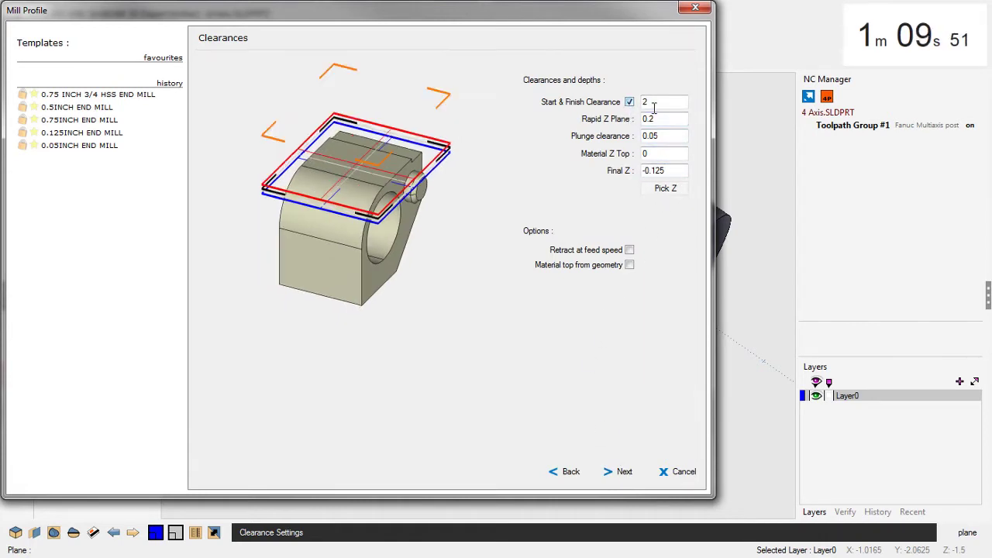
pyautogui.click(622, 471)
pyautogui.click(622, 472)
pyautogui.click(622, 472)
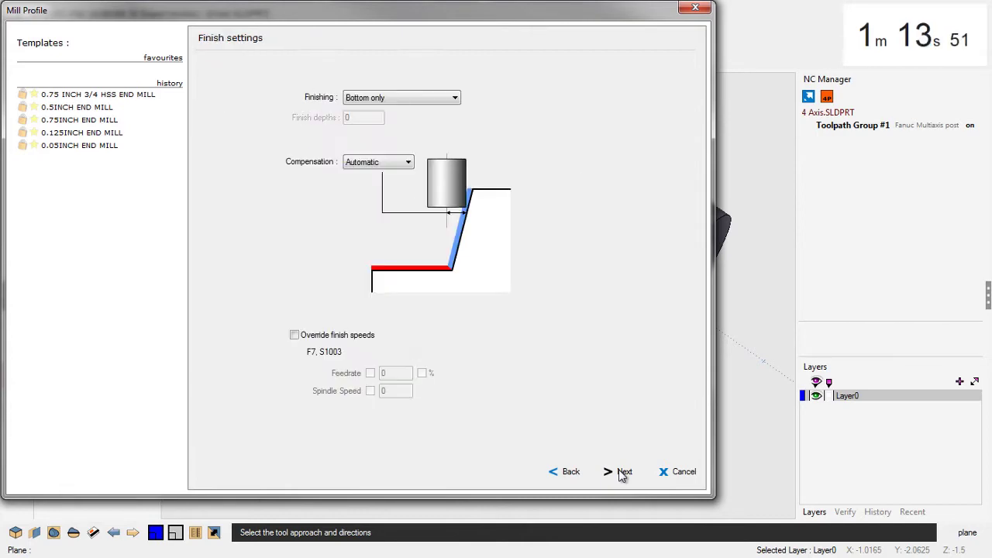
pyautogui.click(622, 471)
# Generate the profile toolpath and select the rectangular pocket outline as an HS Pocketing boundary
pyautogui.click(622, 472)
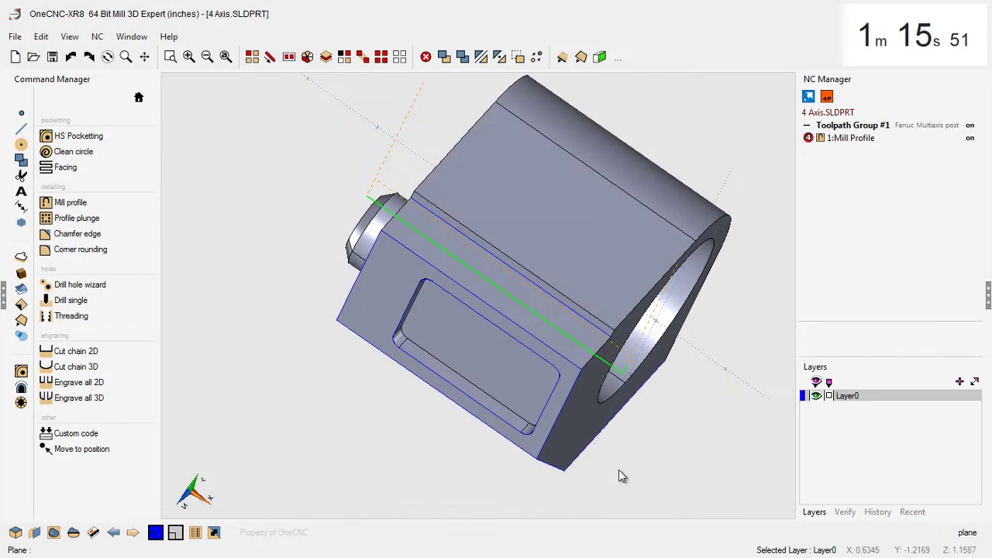
pyautogui.moveTo(469, 415); pyautogui.dragTo(477, 321, button='middle')
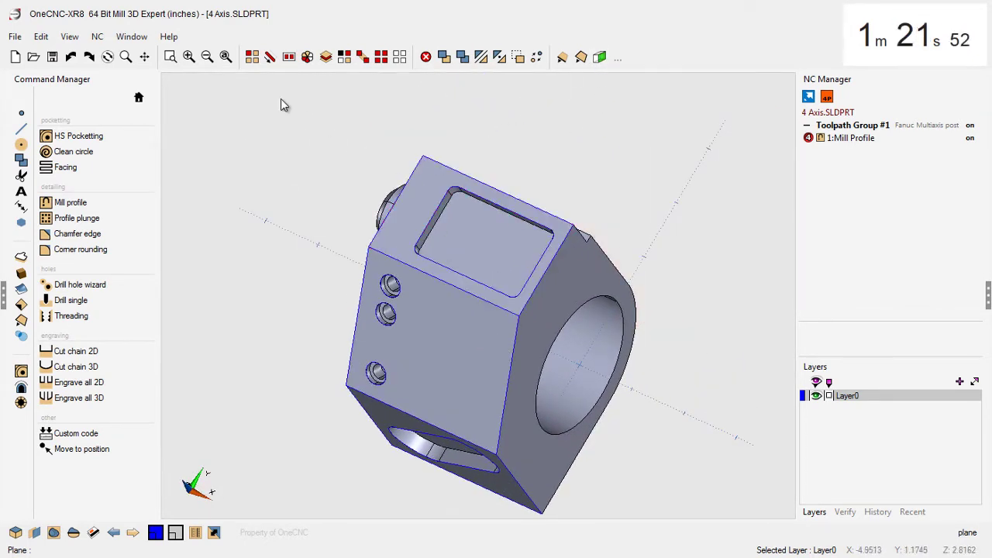
pyautogui.click(78, 135)
pyautogui.click(443, 206)
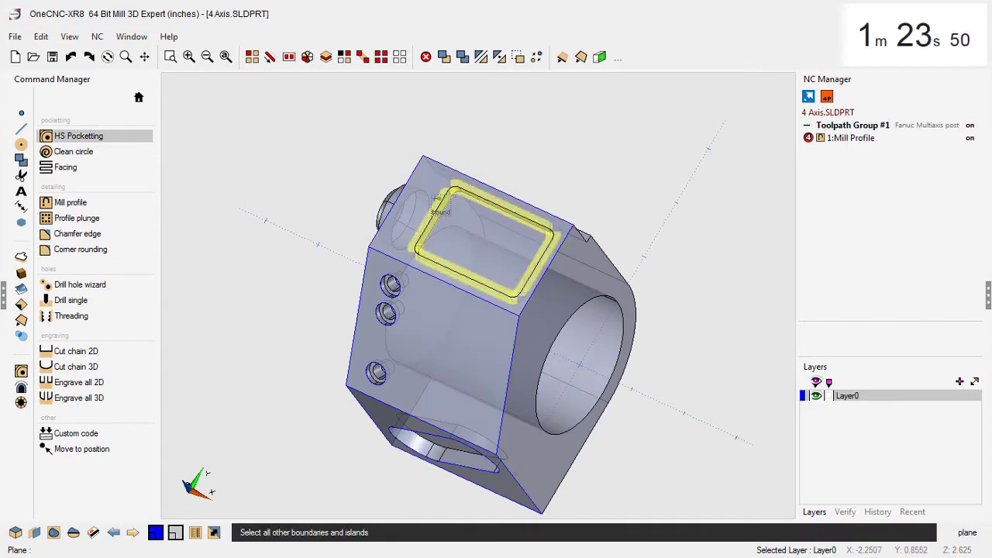
pyautogui.rightClick(334, 224)
# Choose the 0.25 INCH 1/4 HSS END MILL from the tool library for the pocket
pyautogui.moveTo(372, 38); pyautogui.dragTo(231, 11)
pyautogui.click(347, 345)
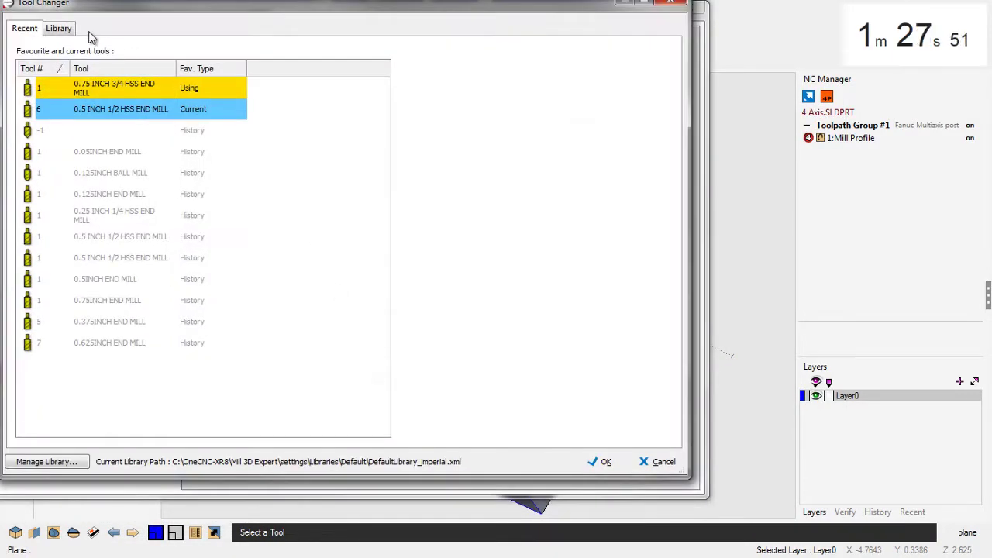
pyautogui.click(59, 29)
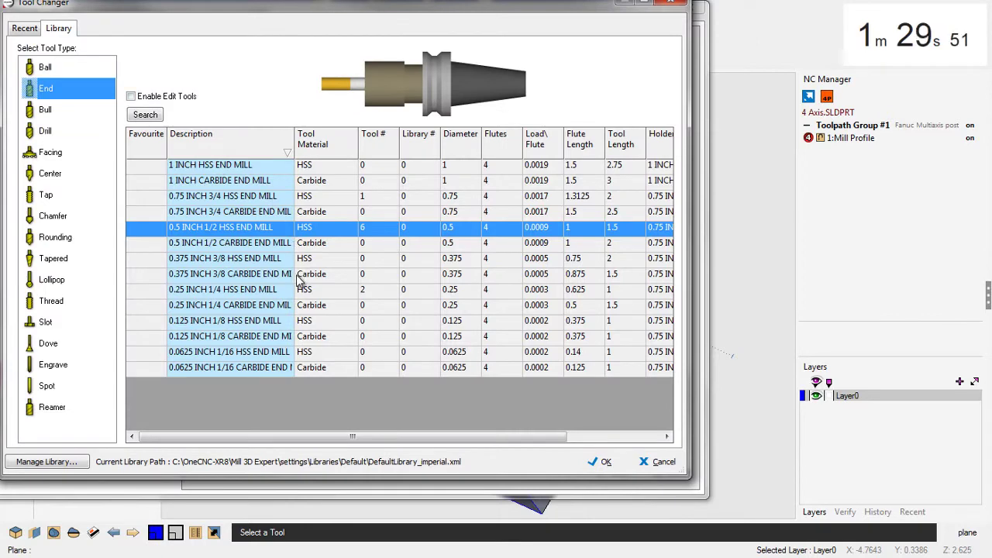
pyautogui.click(271, 289)
pyautogui.click(601, 461)
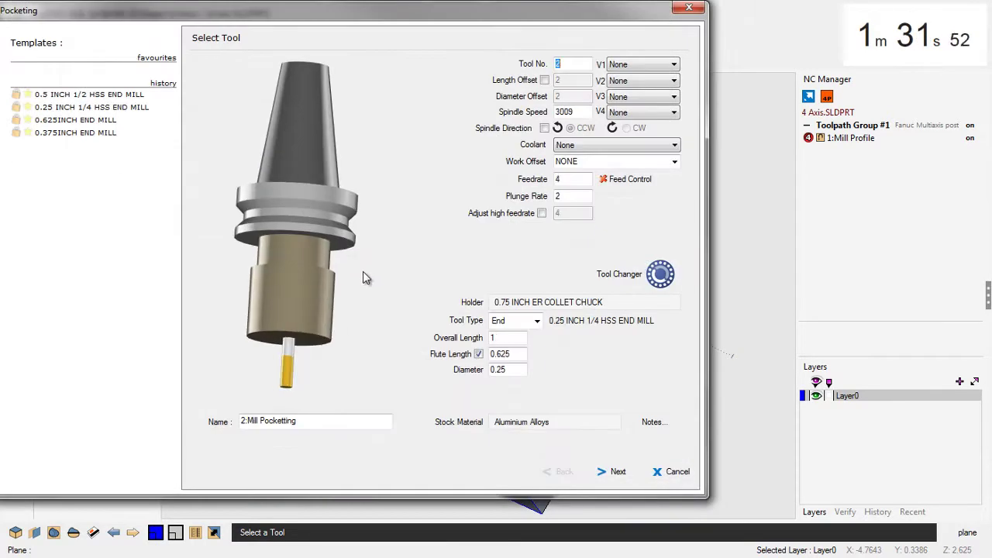
# Set the pocket's final depth from the pocket floor and enable the clearance height
pyautogui.click(616, 471)
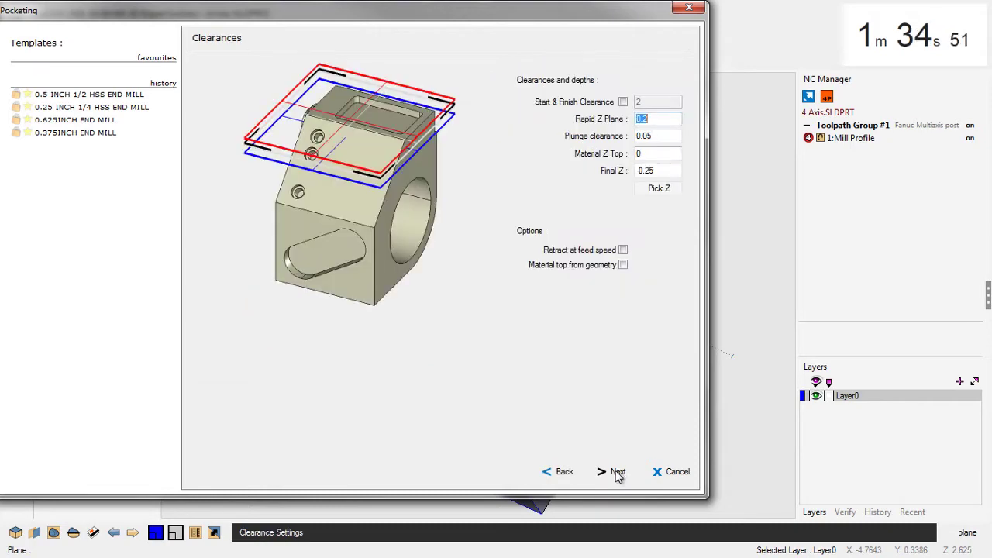
pyautogui.click(657, 188)
pyautogui.scroll(5, 472, 178)
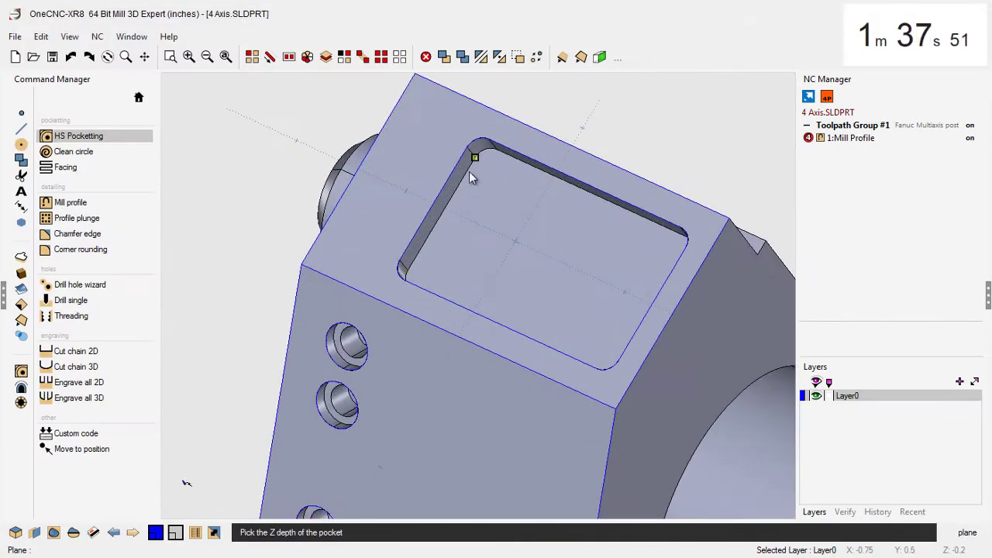
pyautogui.click(469, 267)
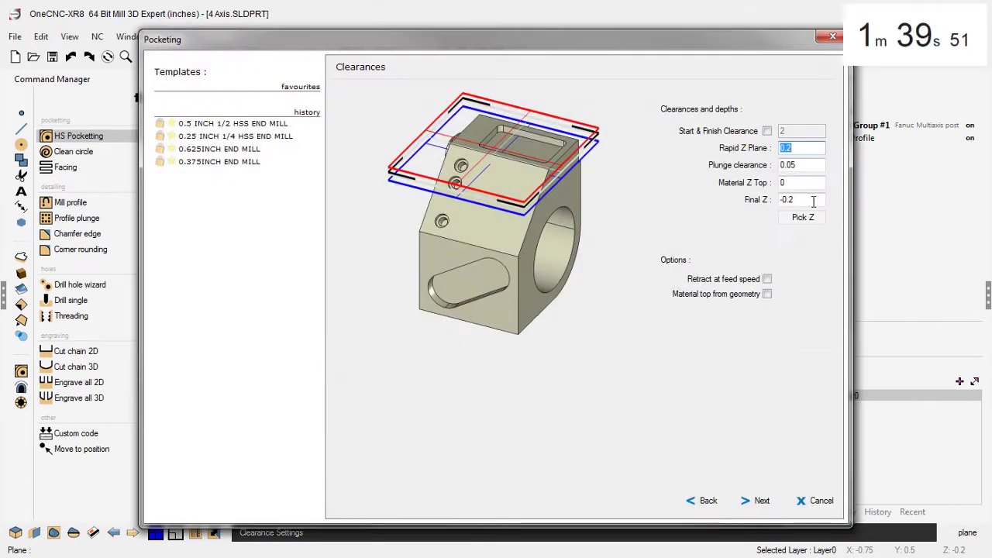
pyautogui.click(767, 131)
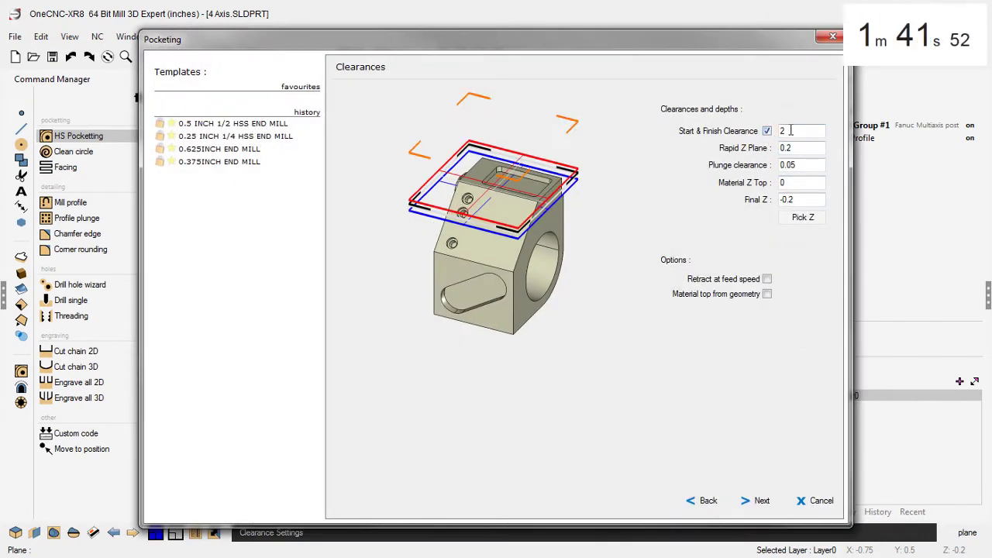
# Keep Highspeed Closed style with helix ramp entry and generate the pocket toolpath
pyautogui.click(759, 501)
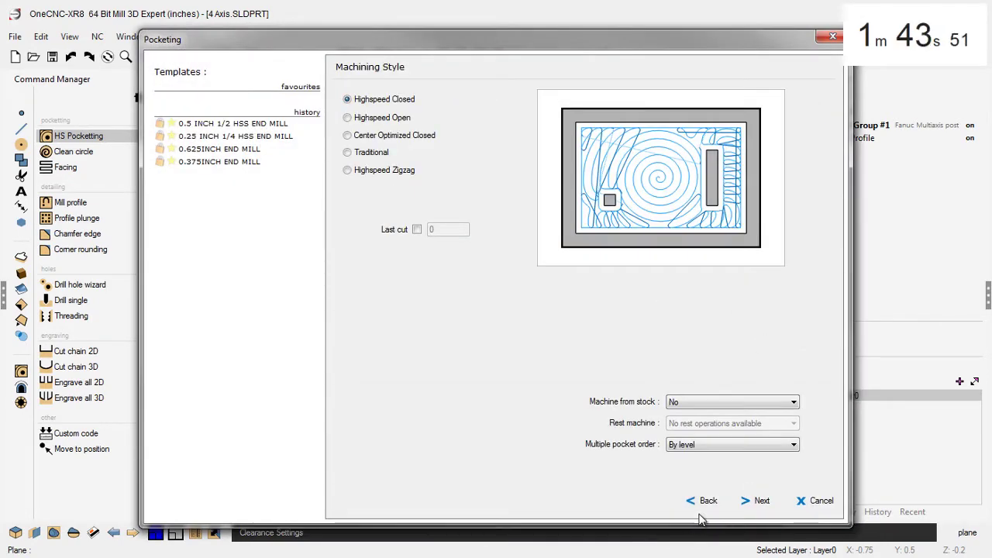
pyautogui.click(760, 501)
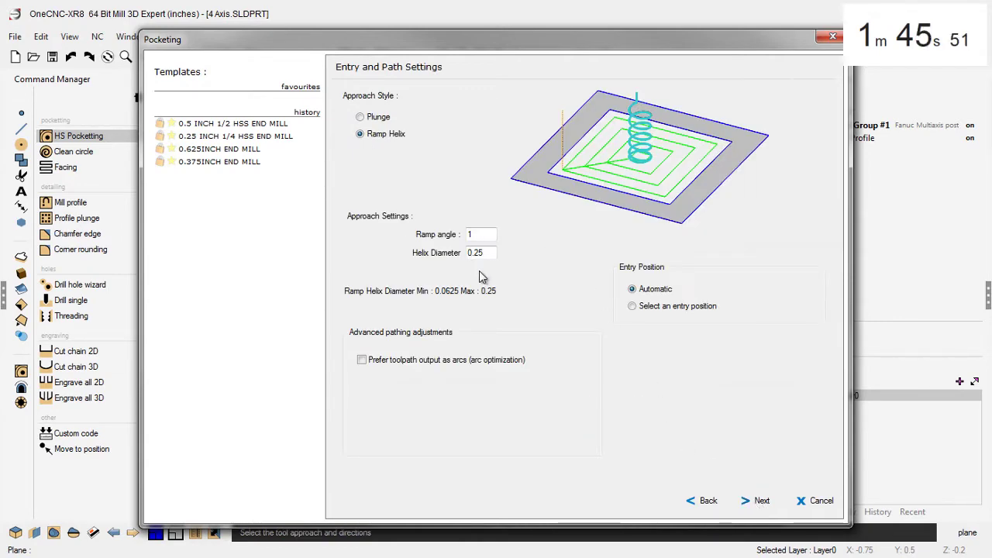
pyautogui.click(760, 502)
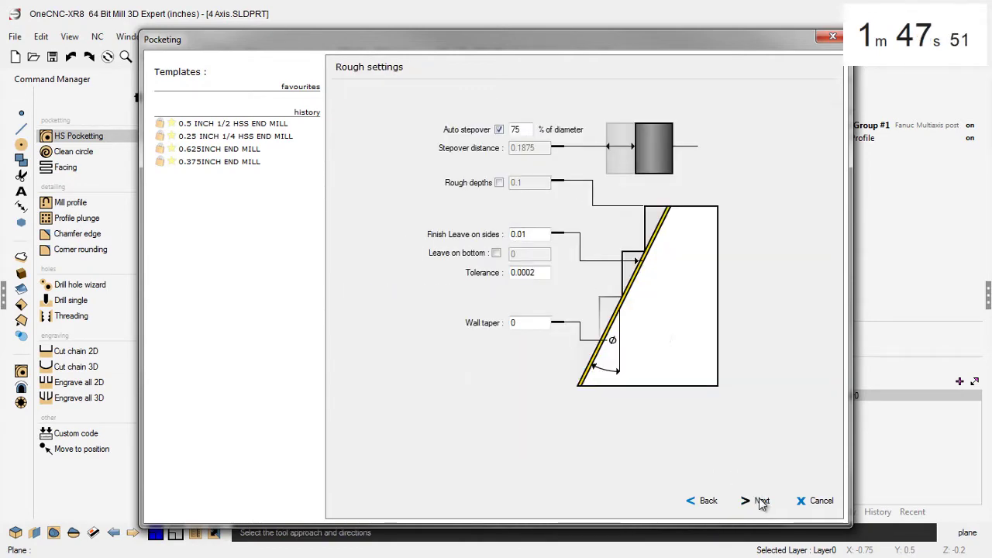
pyautogui.click(760, 501)
pyautogui.click(761, 502)
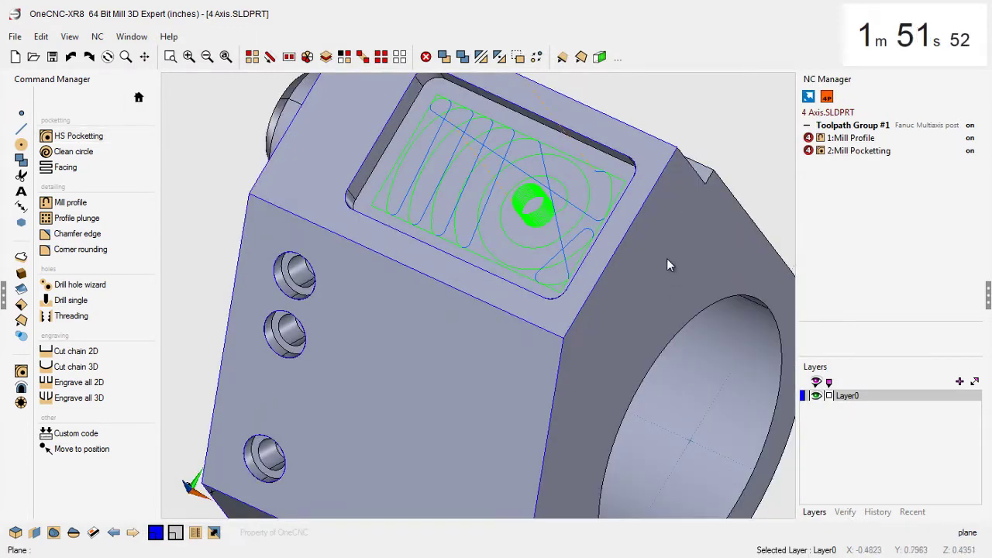
# Hide the toolpath display and recognise the three holes, ordered top to bottom
pyautogui.click(599, 58)
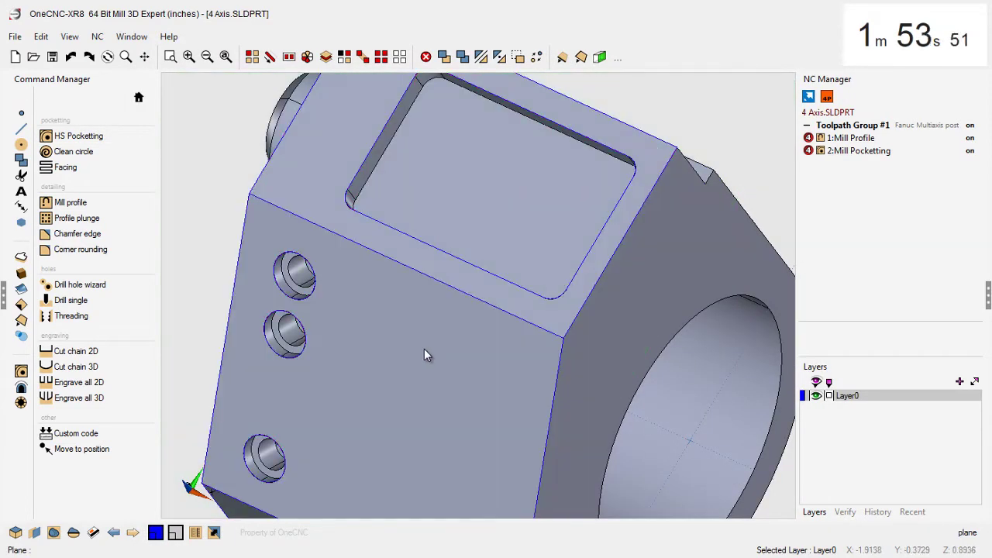
pyautogui.scroll(-4, 425, 355)
pyautogui.moveTo(449, 380); pyautogui.dragTo(641, 311, button='middle')
pyautogui.click(69, 284)
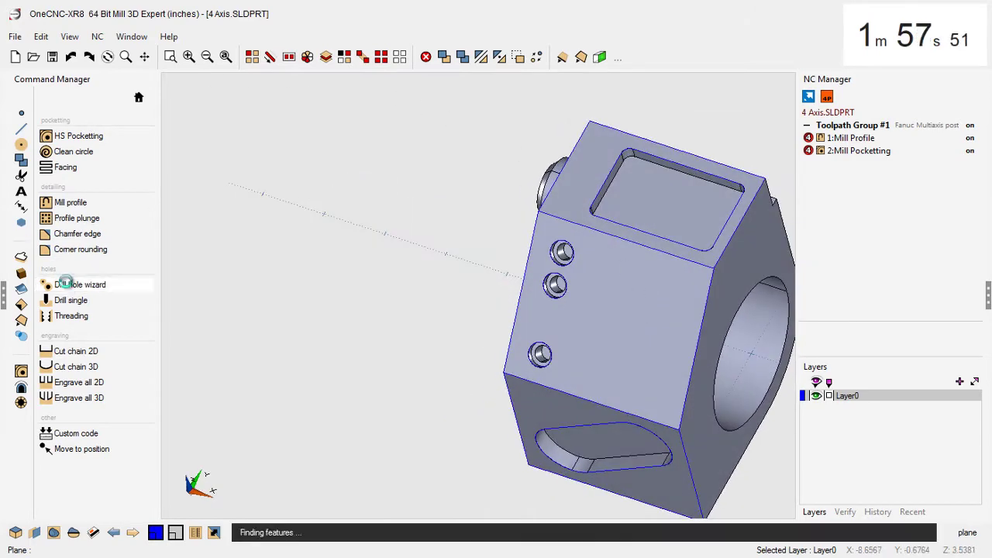
pyautogui.moveTo(379, 45); pyautogui.dragTo(69, 25)
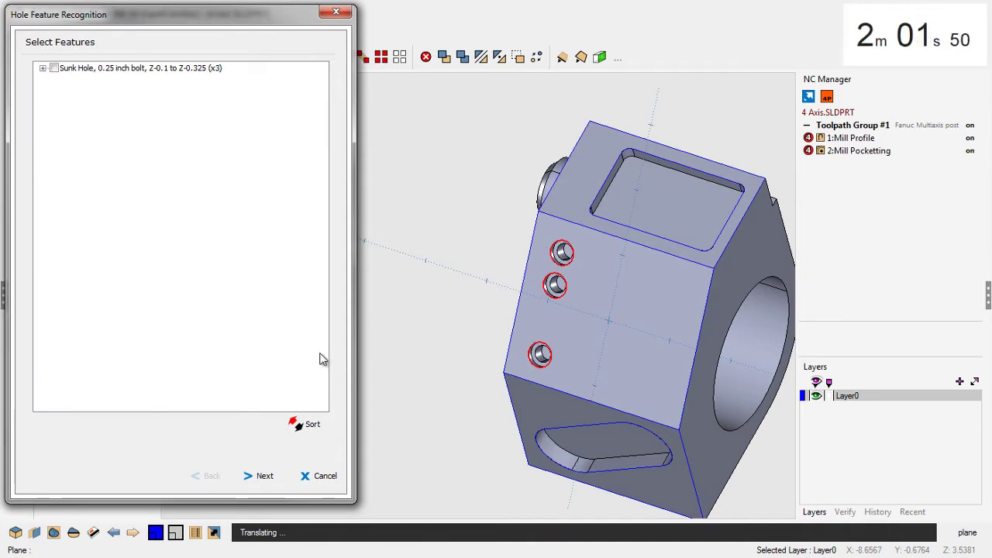
pyautogui.click(309, 424)
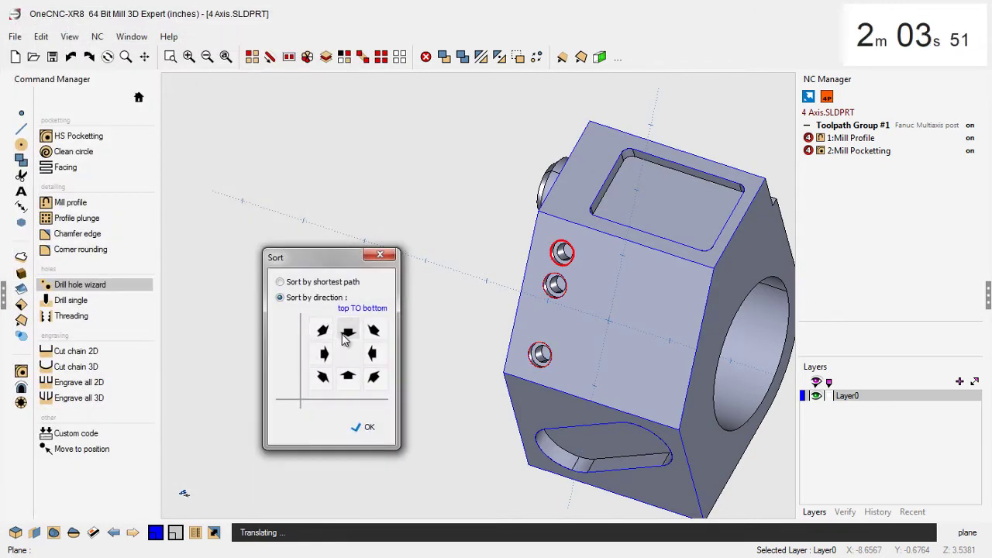
pyautogui.click(366, 427)
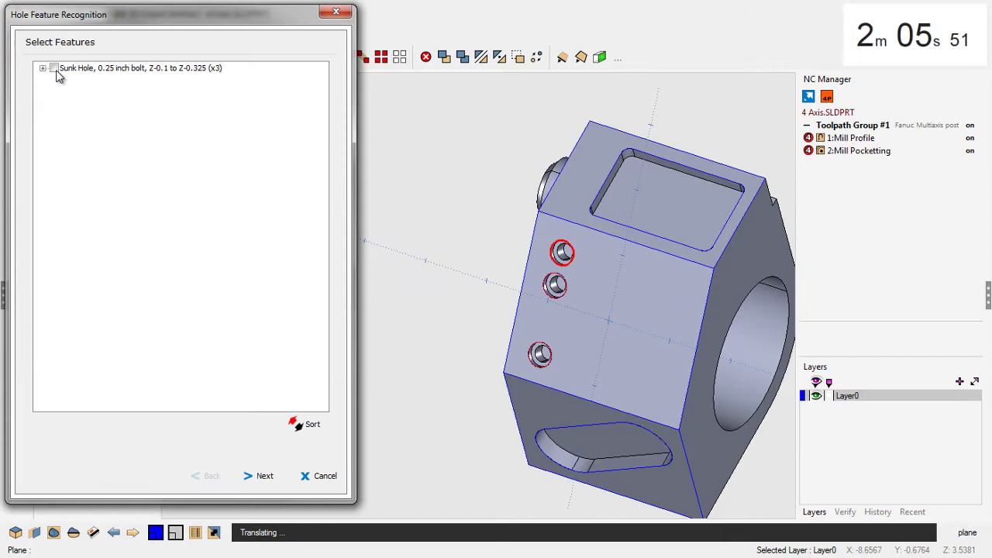
# Apply the .25 C-Bore hole definition and create the 3:Sunk Hole toolpath
pyautogui.click(258, 475)
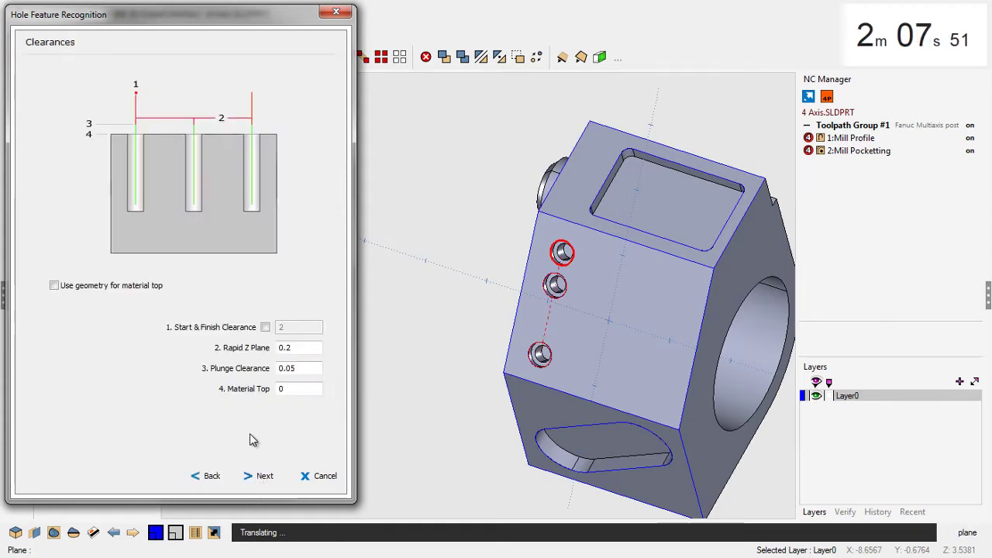
pyautogui.click(263, 478)
pyautogui.click(164, 80)
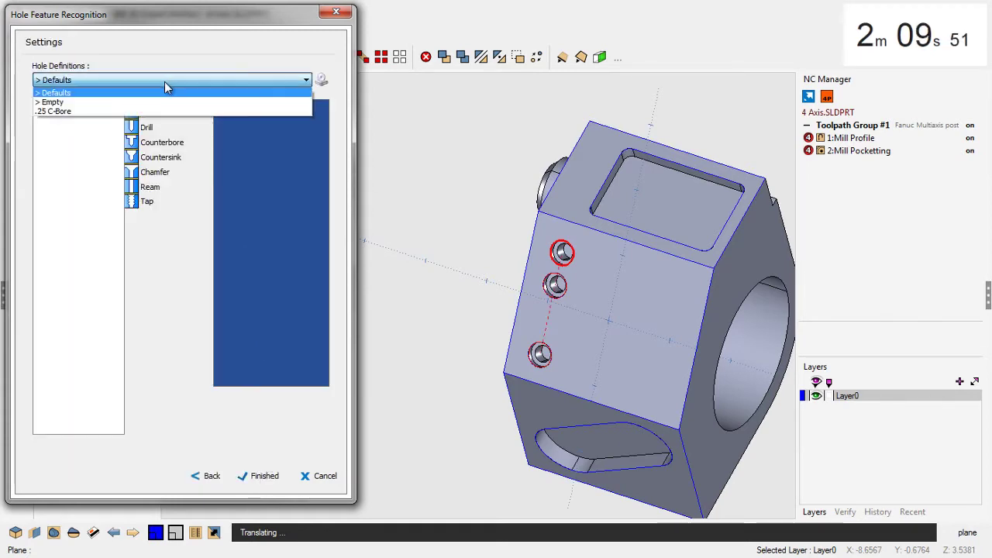
pyautogui.click(101, 109)
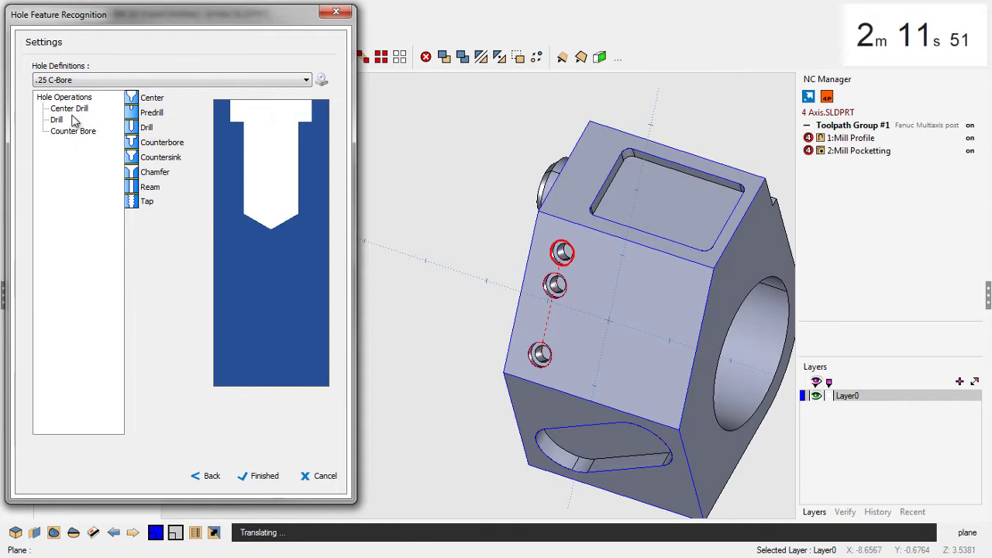
pyautogui.click(262, 476)
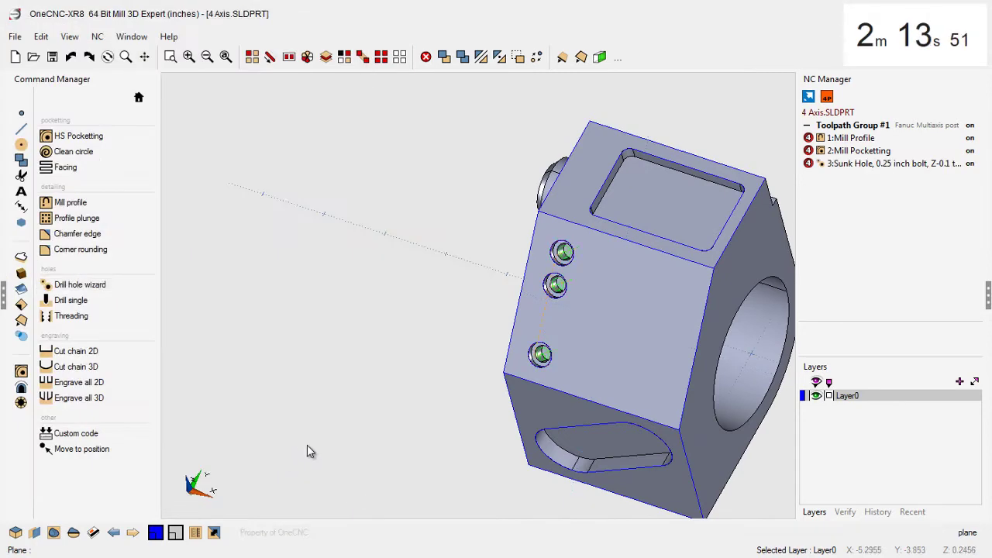
# Set a work plane on the slanted slot face and select the slot outline for HS Pocketing
pyautogui.moveTo(494, 325); pyautogui.dragTo(489, 278, button='middle')
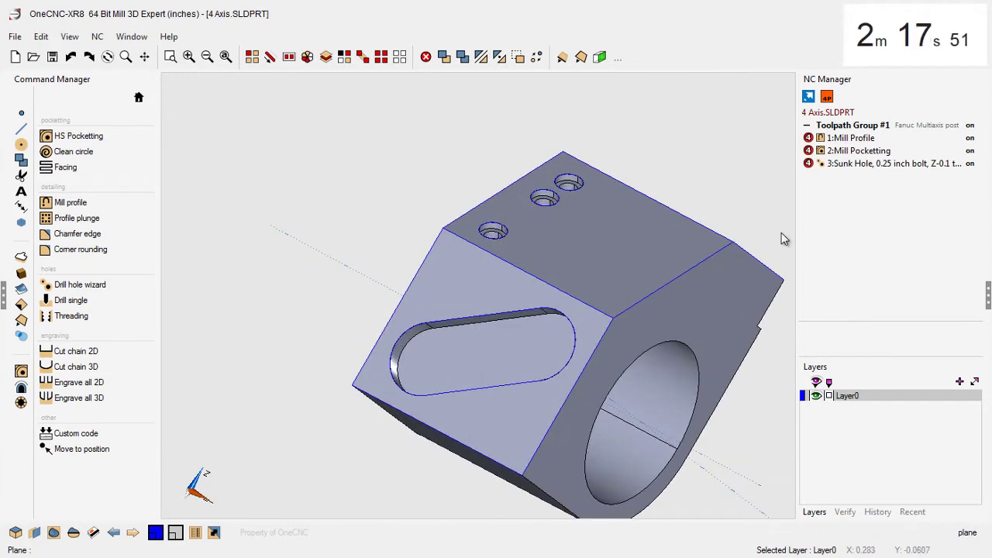
pyautogui.click(599, 57)
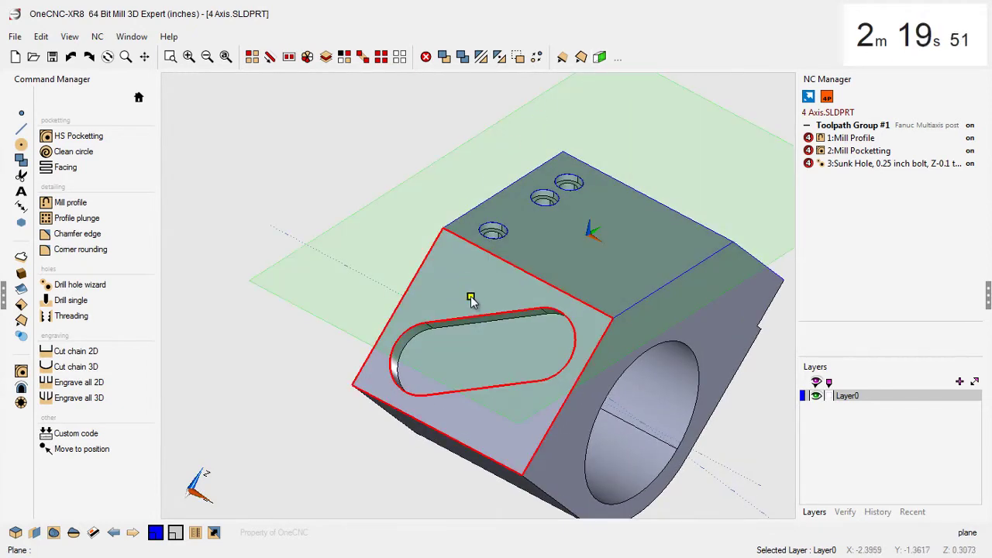
pyautogui.click(99, 138)
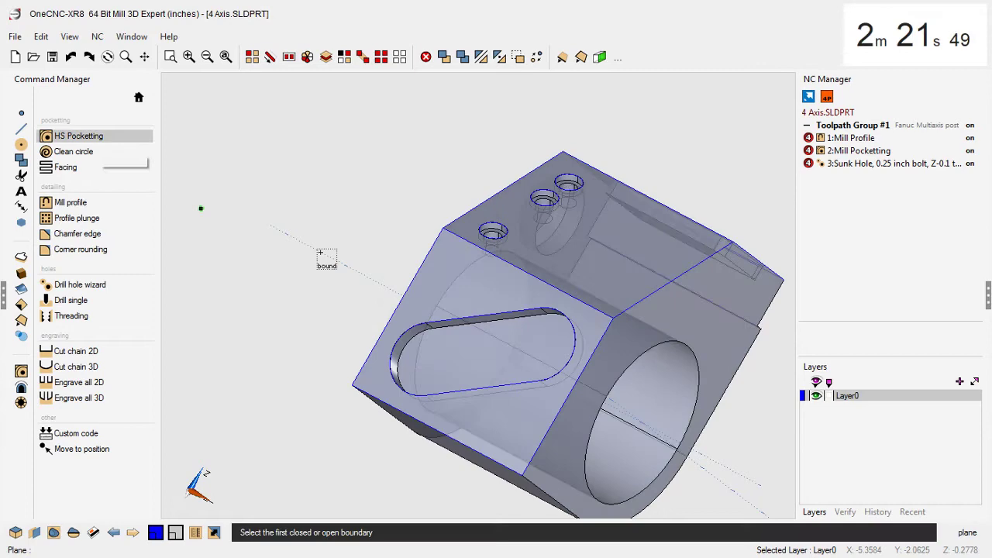
pyautogui.click(393, 358)
pyautogui.rightClick(295, 293)
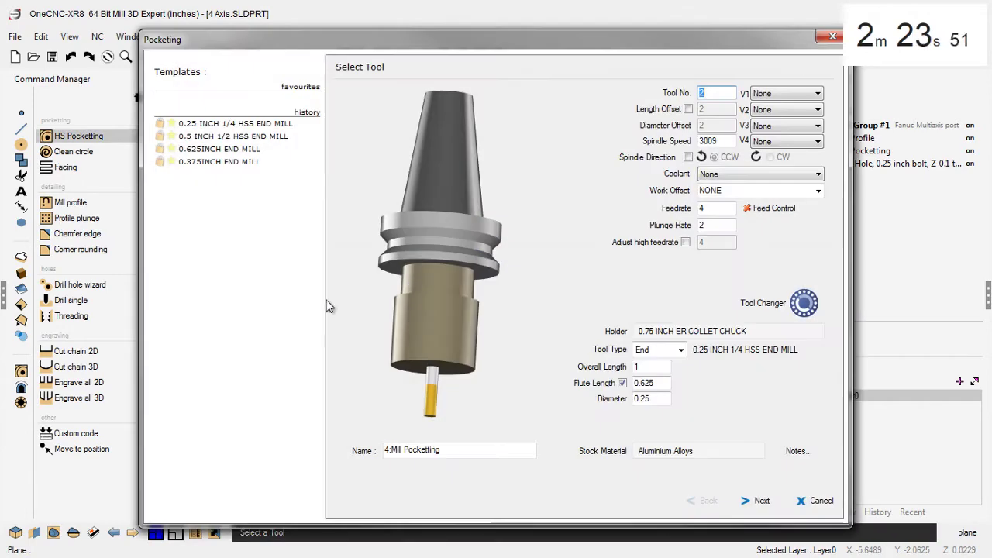
# Choose the 0.5 INCH 1/2 HSS END MILL from the tool library for the slot
pyautogui.click(427, 295)
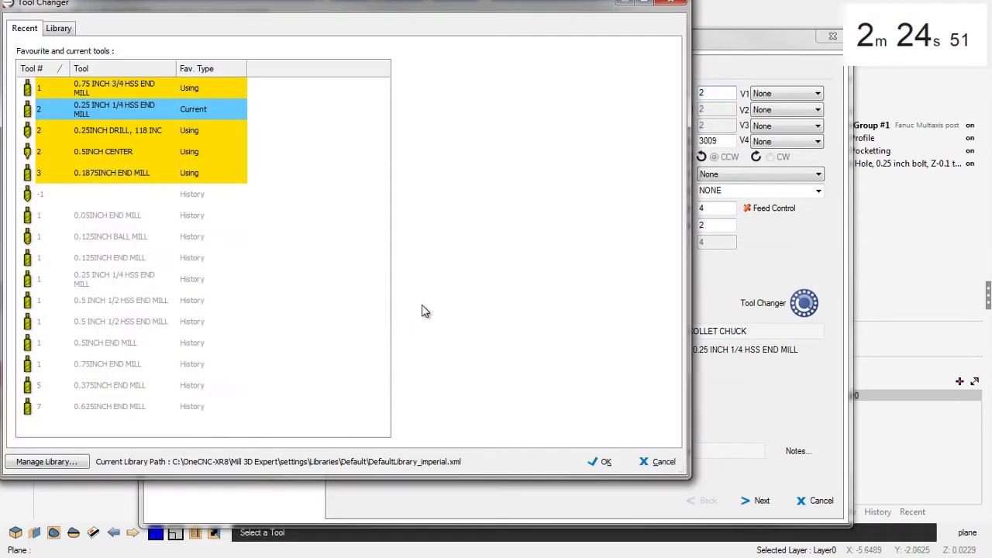
pyautogui.click(59, 29)
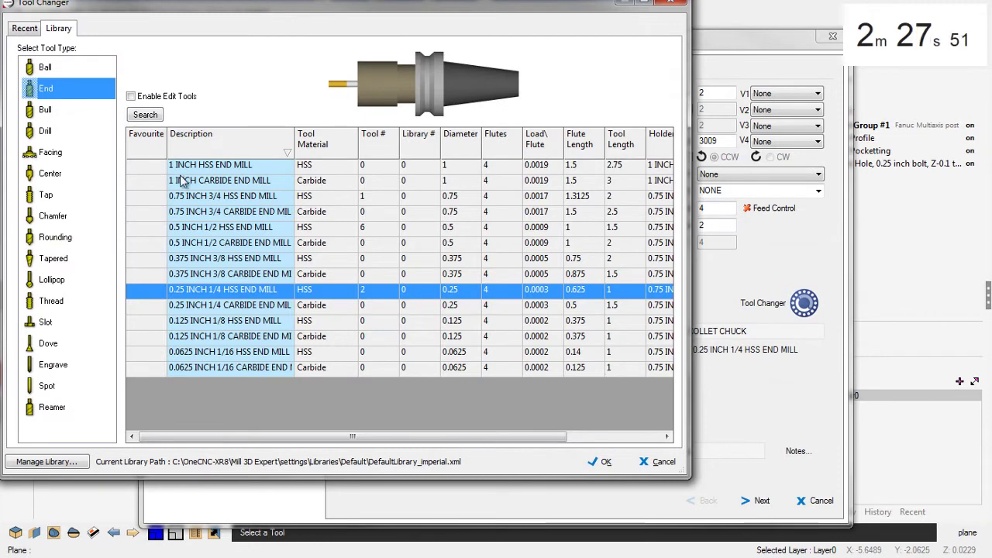
pyautogui.click(318, 230)
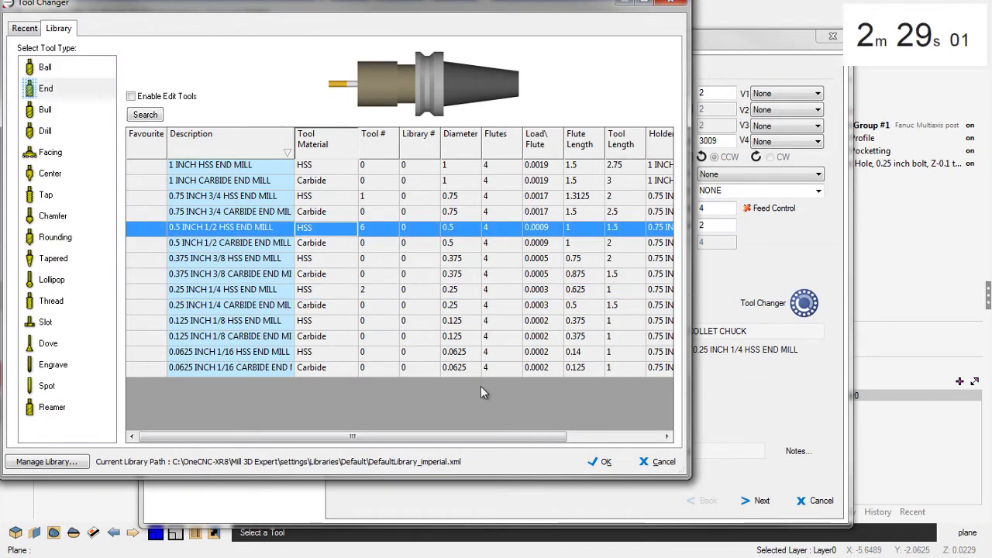
pyautogui.click(605, 462)
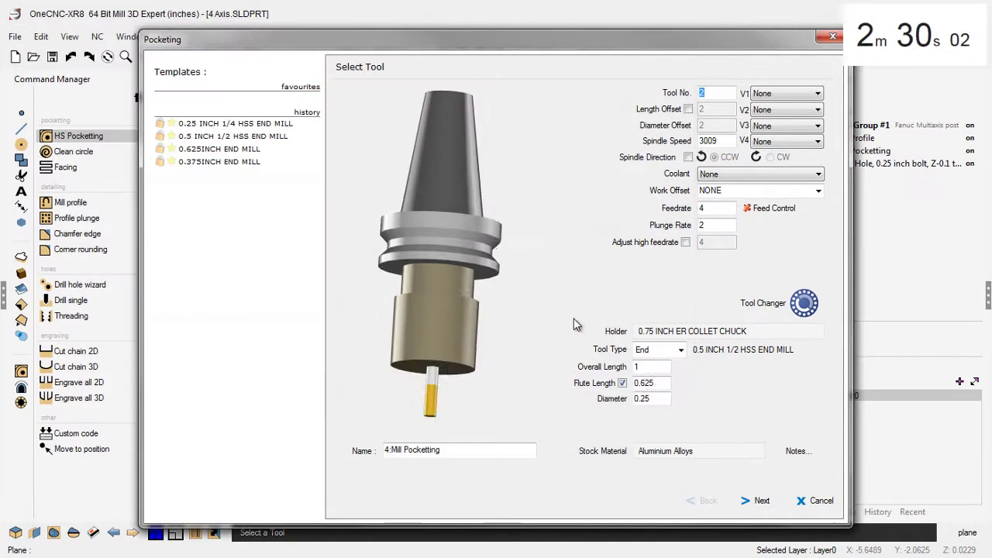
# Set the slot pocket's Z depth by picking it on the model
pyautogui.click(758, 500)
pyautogui.click(783, 222)
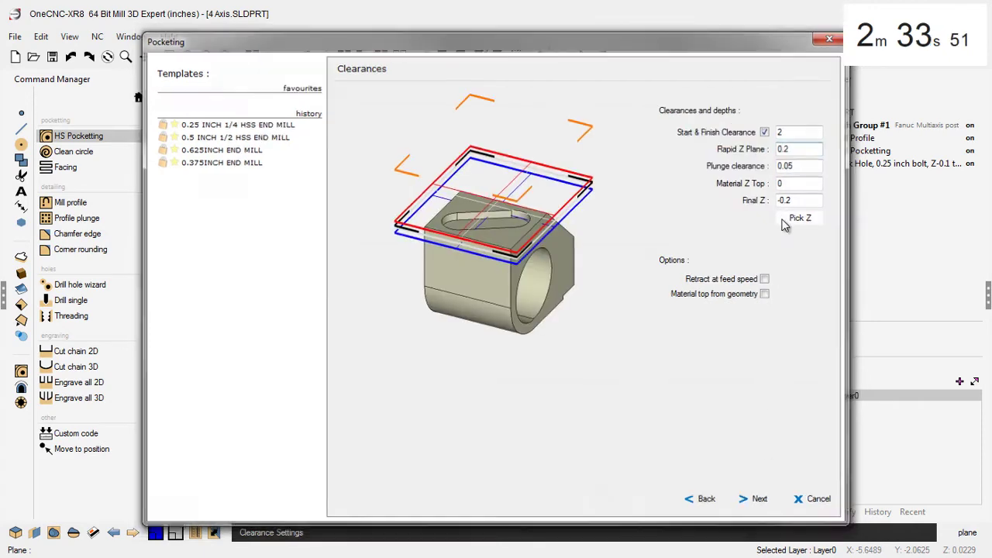
pyautogui.scroll(4, 480, 287)
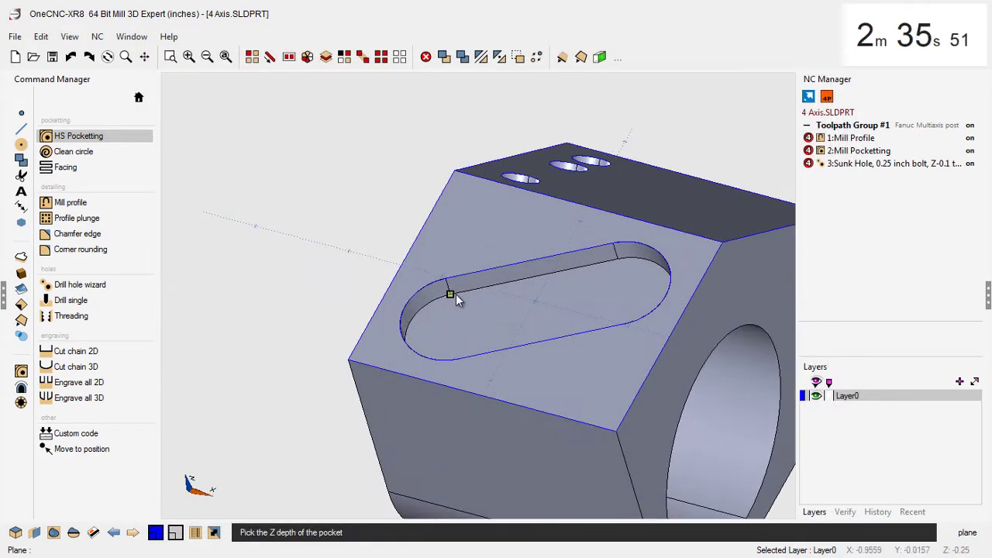
pyautogui.click(545, 388)
# Keep highspeed closed style and default rough and finish settings, then generate the slot pocket toolpath
pyautogui.click(758, 501)
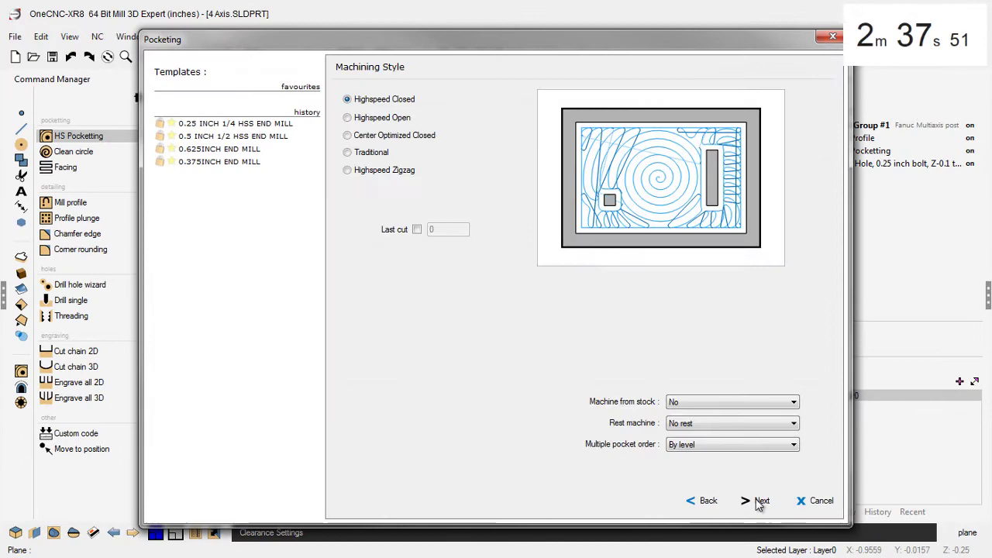
pyautogui.click(759, 501)
pyautogui.click(761, 501)
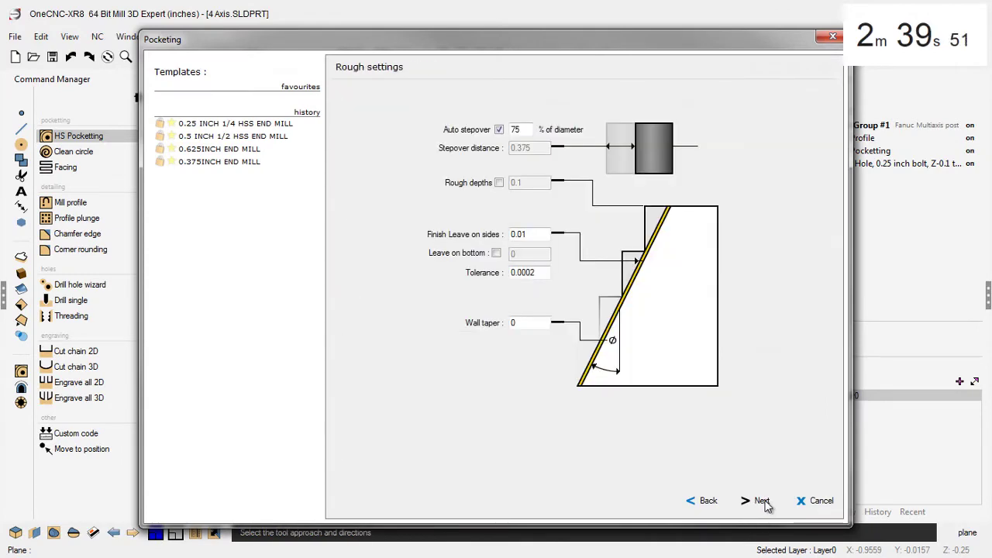
pyautogui.click(762, 502)
pyautogui.click(761, 501)
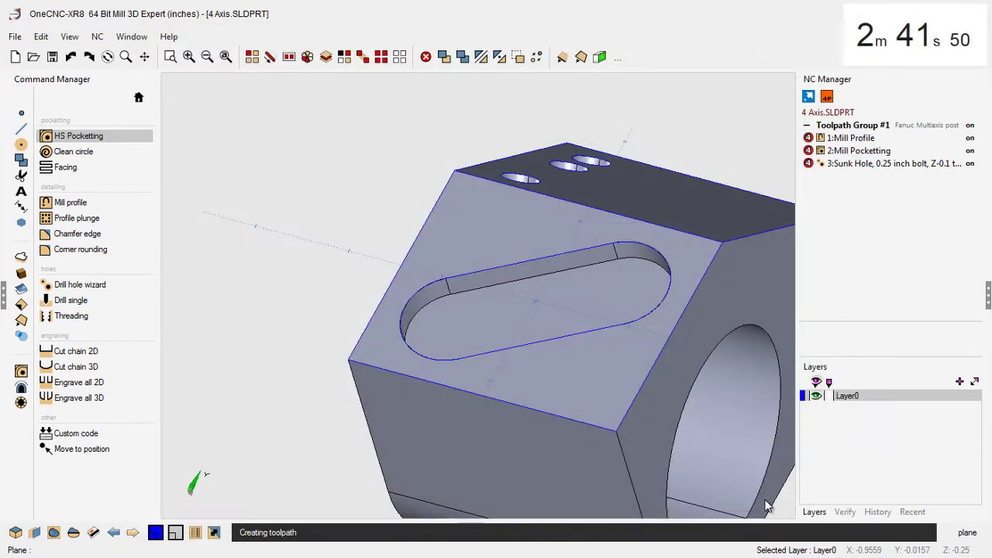
pyautogui.scroll(-5, 560, 288)
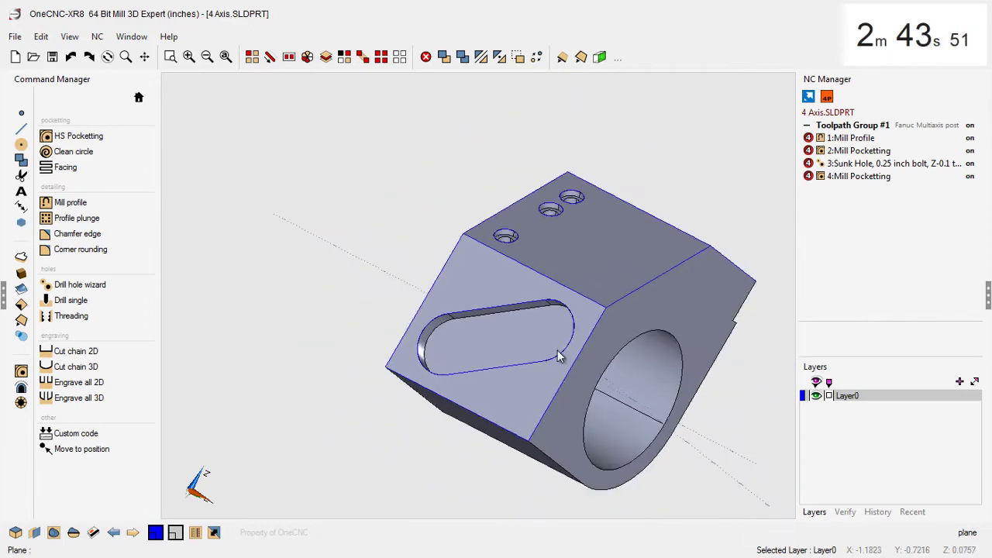
pyautogui.moveTo(561, 288); pyautogui.dragTo(467, 328, button='middle')
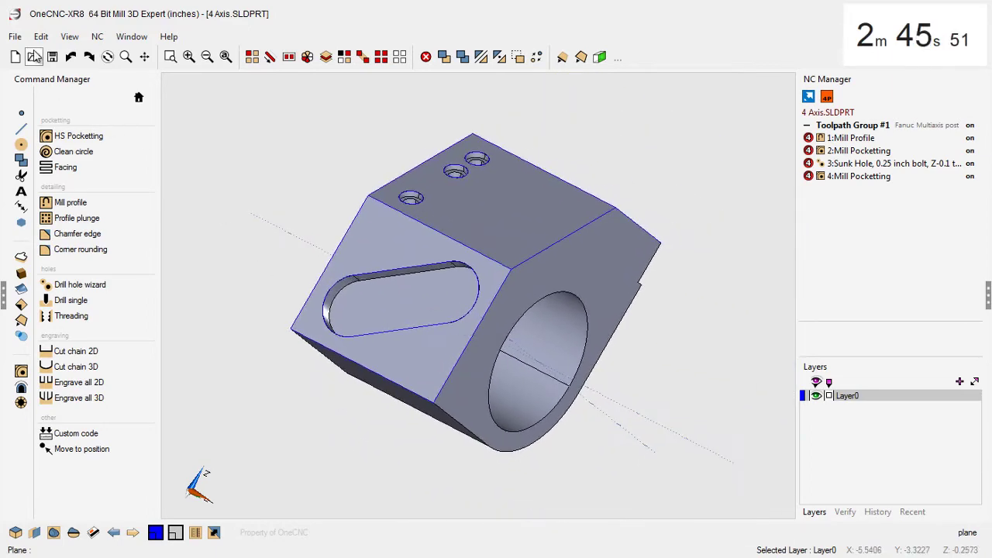
# Open 4 Axis Indexer.ONECNC into the scene and view it from the front, then isometrically
pyautogui.click(15, 36)
pyautogui.click(40, 70)
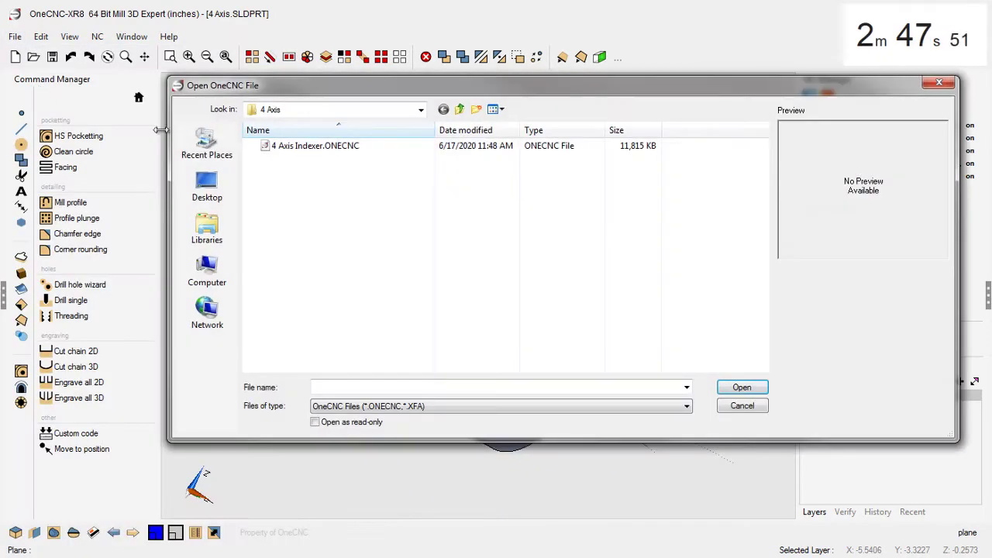
pyautogui.click(333, 139)
pyautogui.click(737, 385)
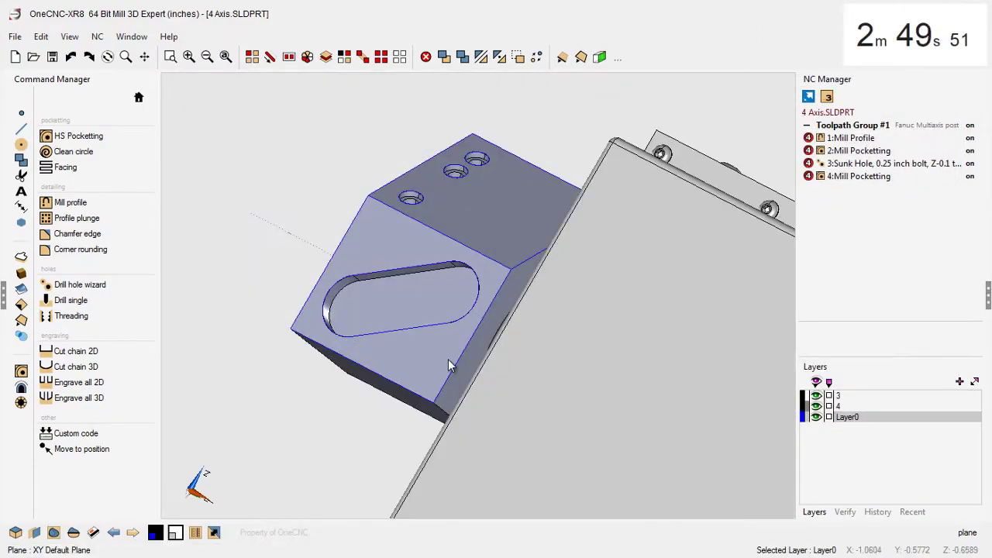
pyautogui.rightClick(450, 366)
pyautogui.click(454, 387)
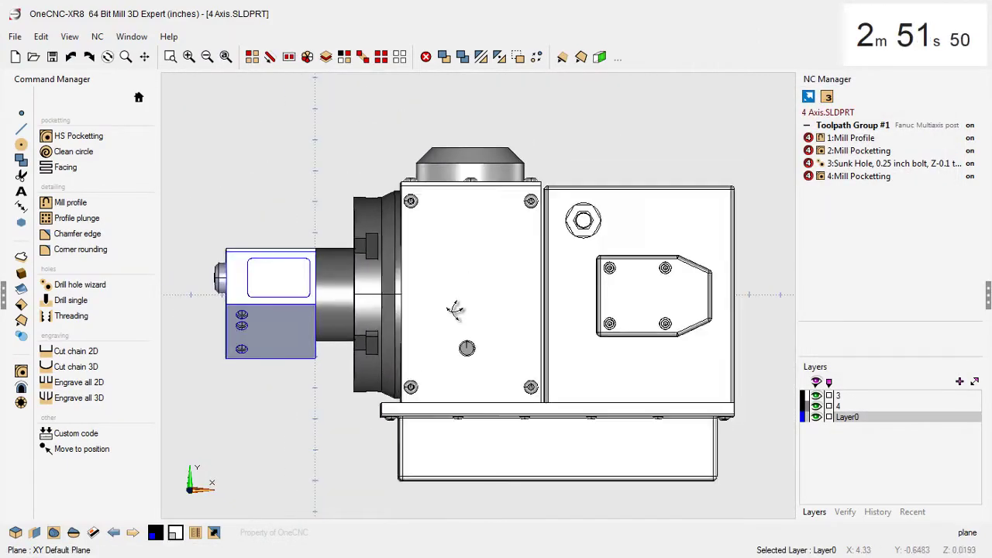
pyautogui.moveTo(455, 310); pyautogui.dragTo(550, 201, button='middle')
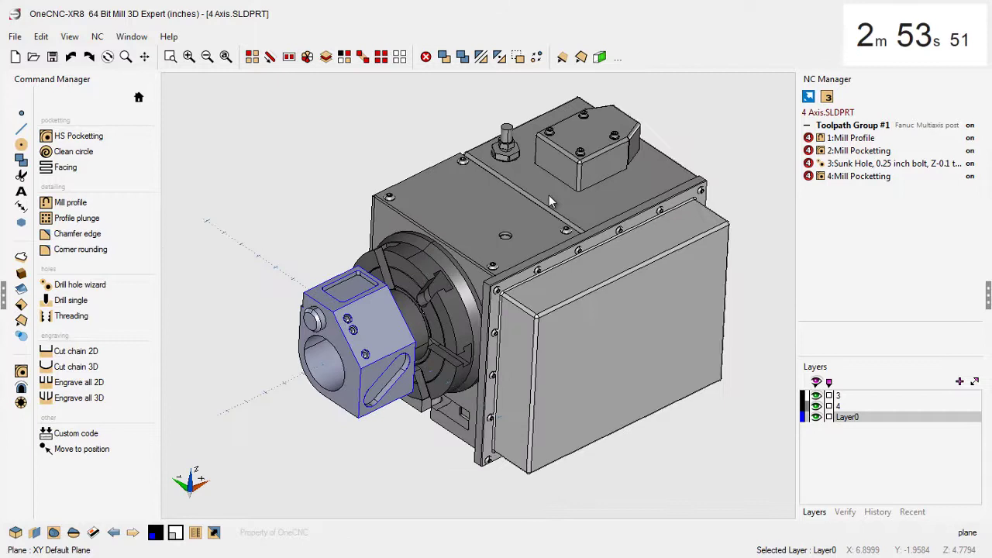
pyautogui.scroll(-1, 549, 201)
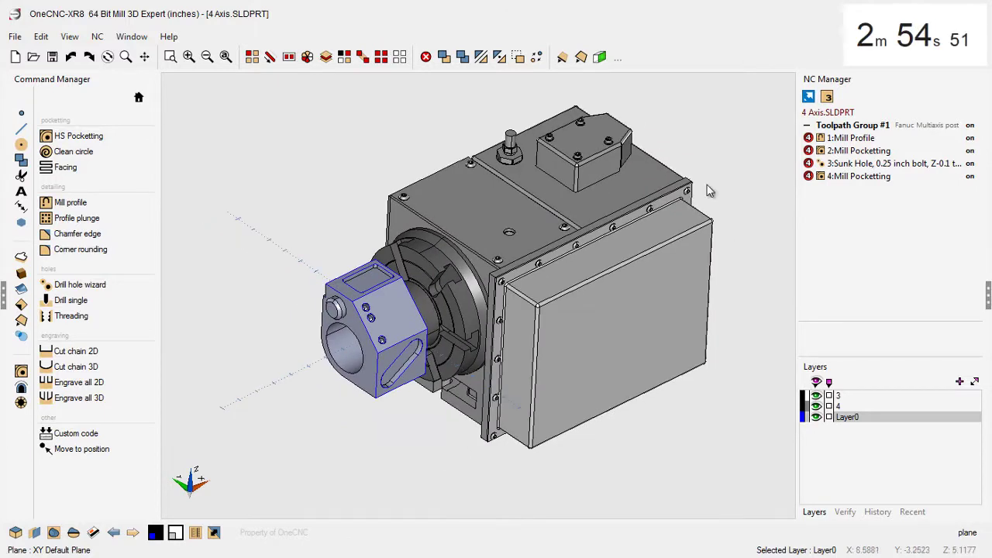
# Play the Live Preview of all four toolpaths in Toolpath Group #1, then close it
pyautogui.rightClick(839, 131)
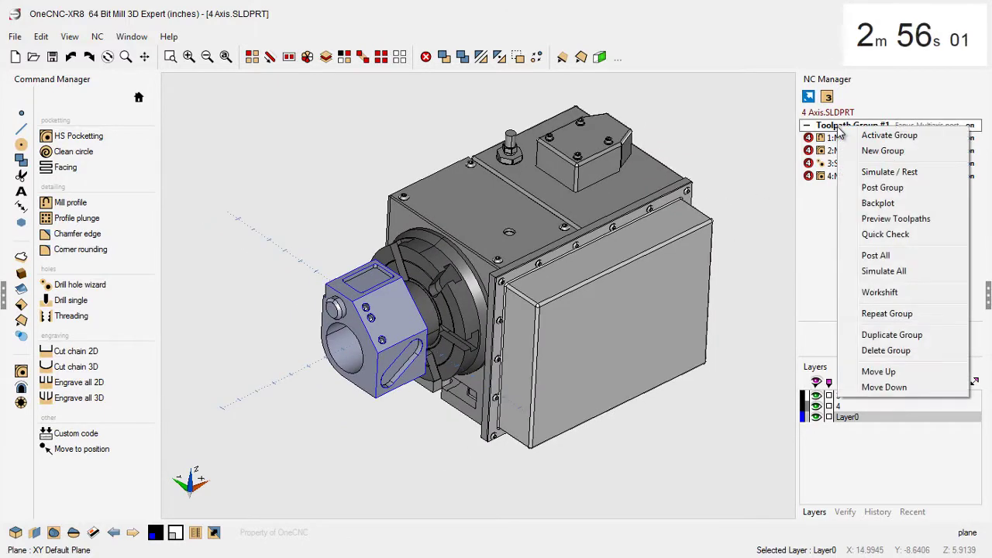
pyautogui.click(891, 220)
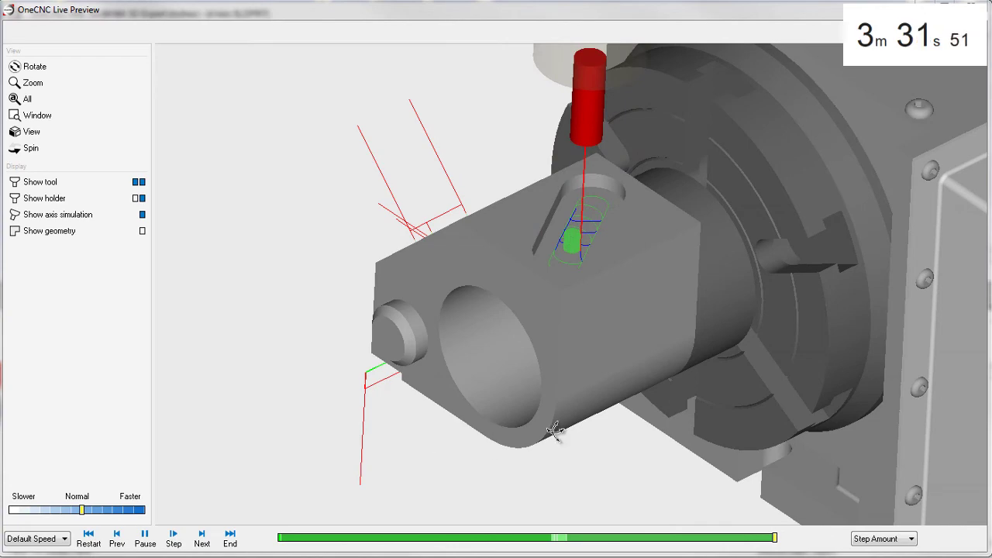
pyautogui.click(978, 8)
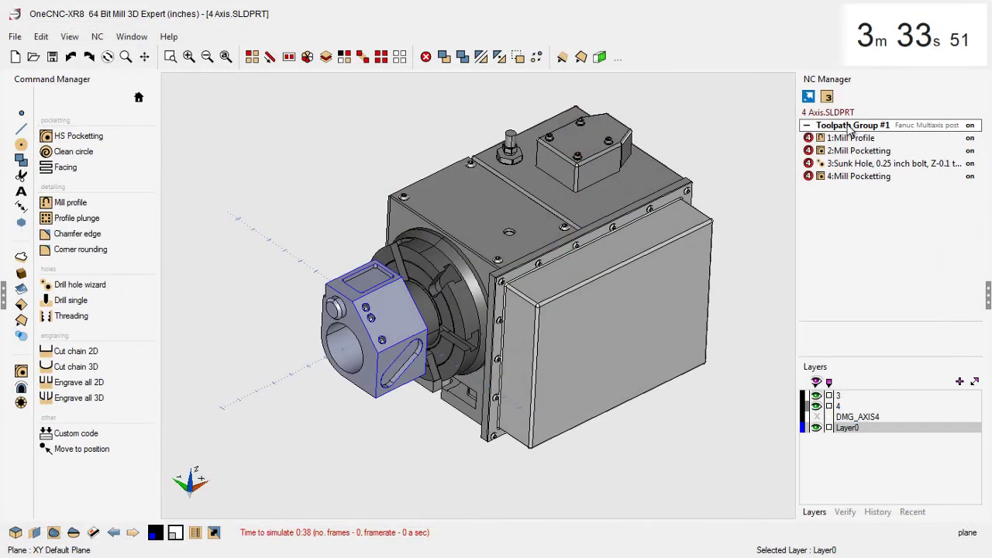
# Post Toolpath Group #1 to G-code using the Haas post processor
pyautogui.rightClick(853, 132)
pyautogui.click(852, 188)
pyautogui.moveTo(507, 85); pyautogui.dragTo(230, 12)
pyautogui.click(347, 65)
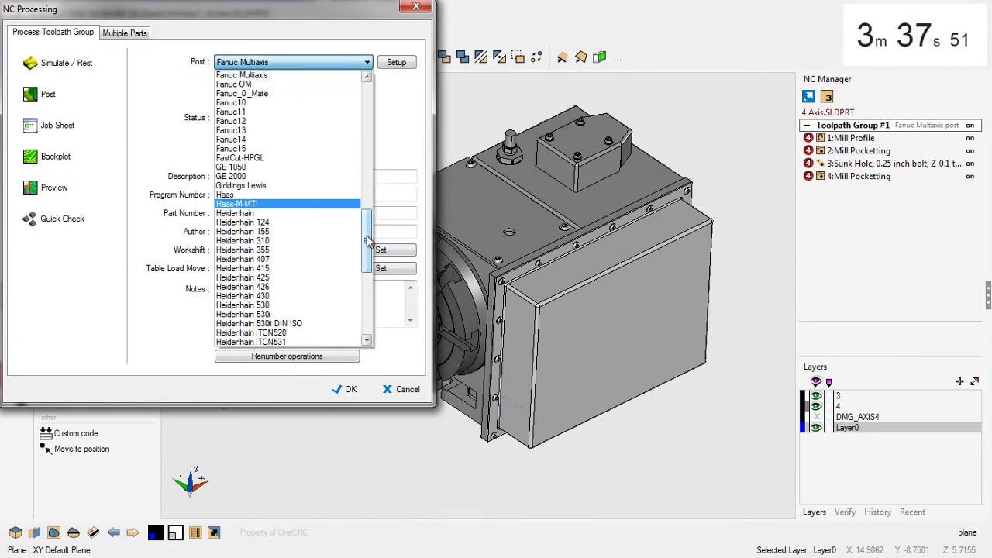
pyautogui.moveTo(368, 241); pyautogui.dragTo(379, 221)
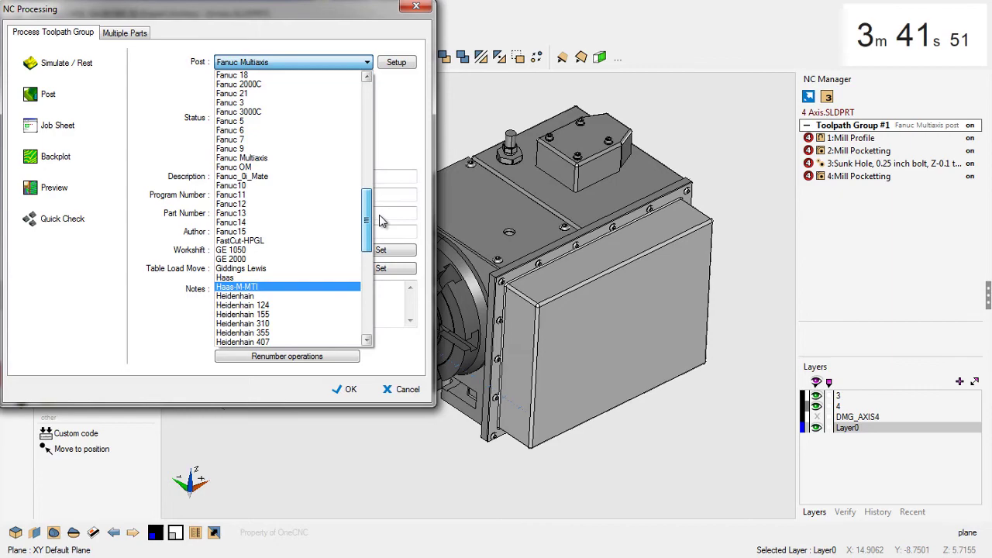
pyautogui.click(249, 277)
pyautogui.click(68, 99)
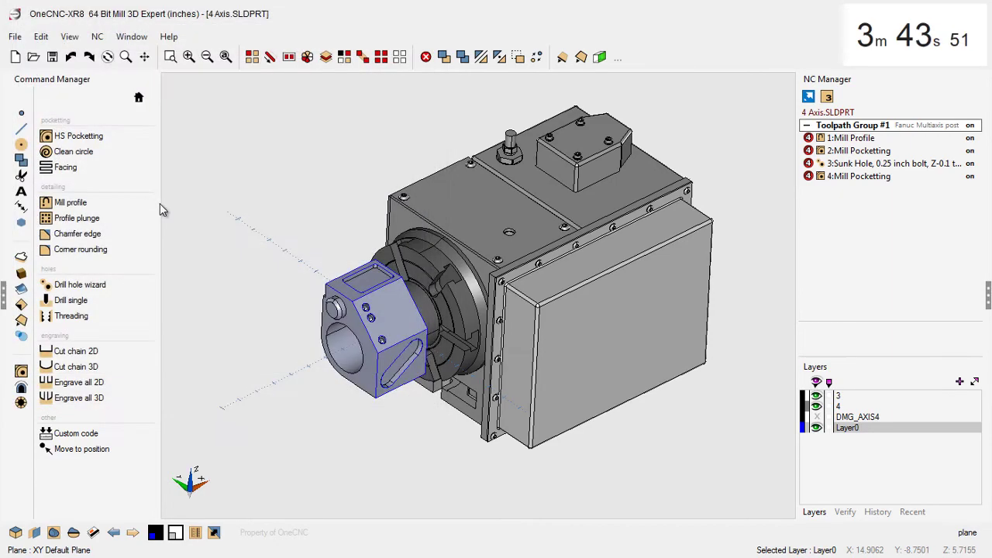
# Save the 4 Axis Haas G-code program and review it in OneCNC Link, starting at the 0.75 inch end mill
pyautogui.click(782, 481)
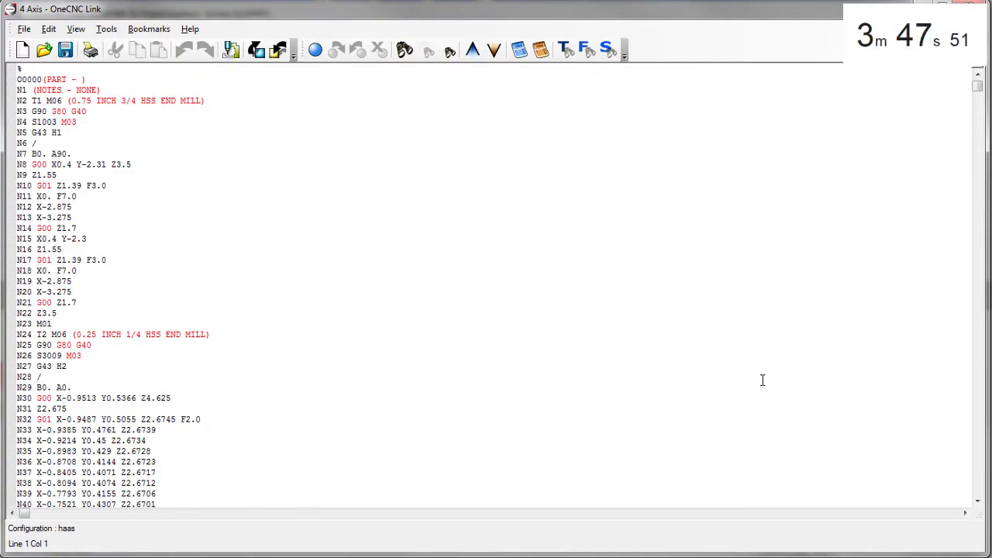
pyautogui.moveTo(976, 92); pyautogui.dragTo(962, 75)
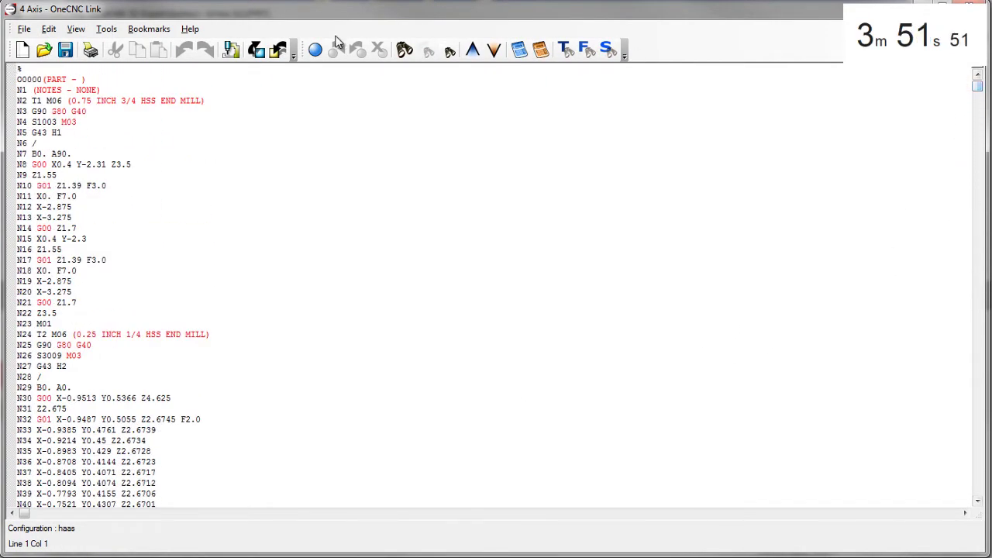